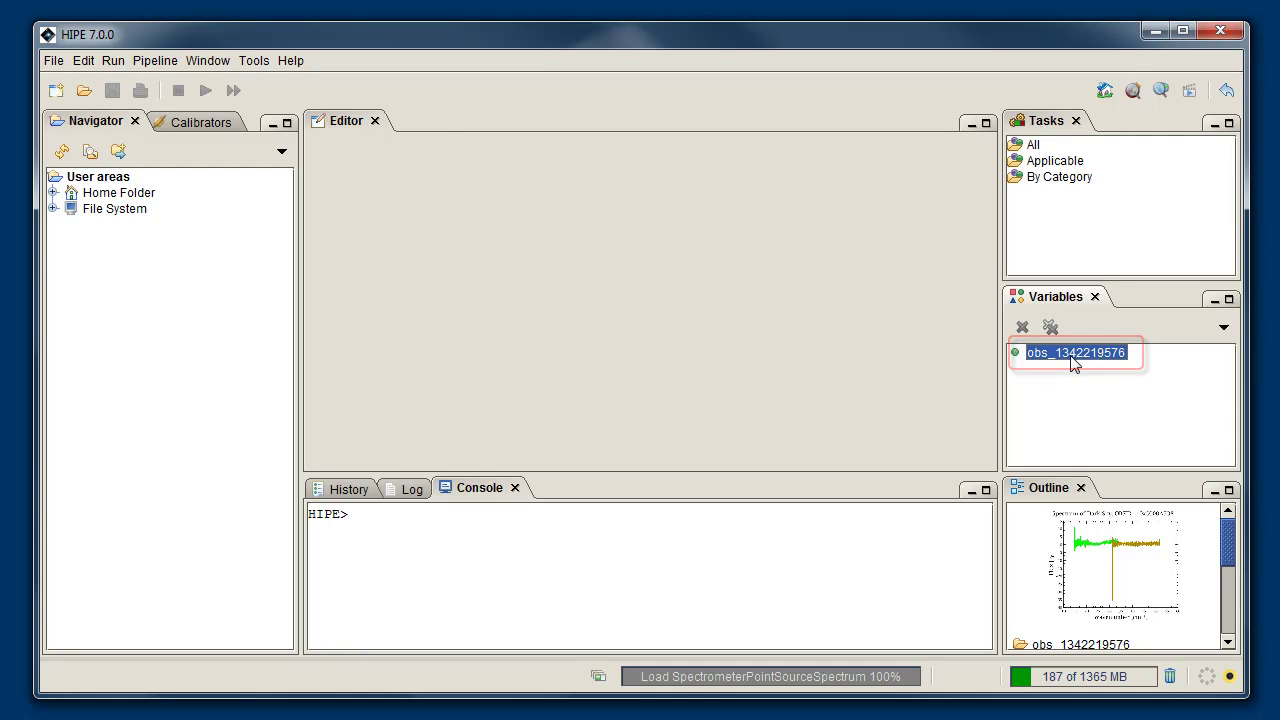
double_click(1071, 356)
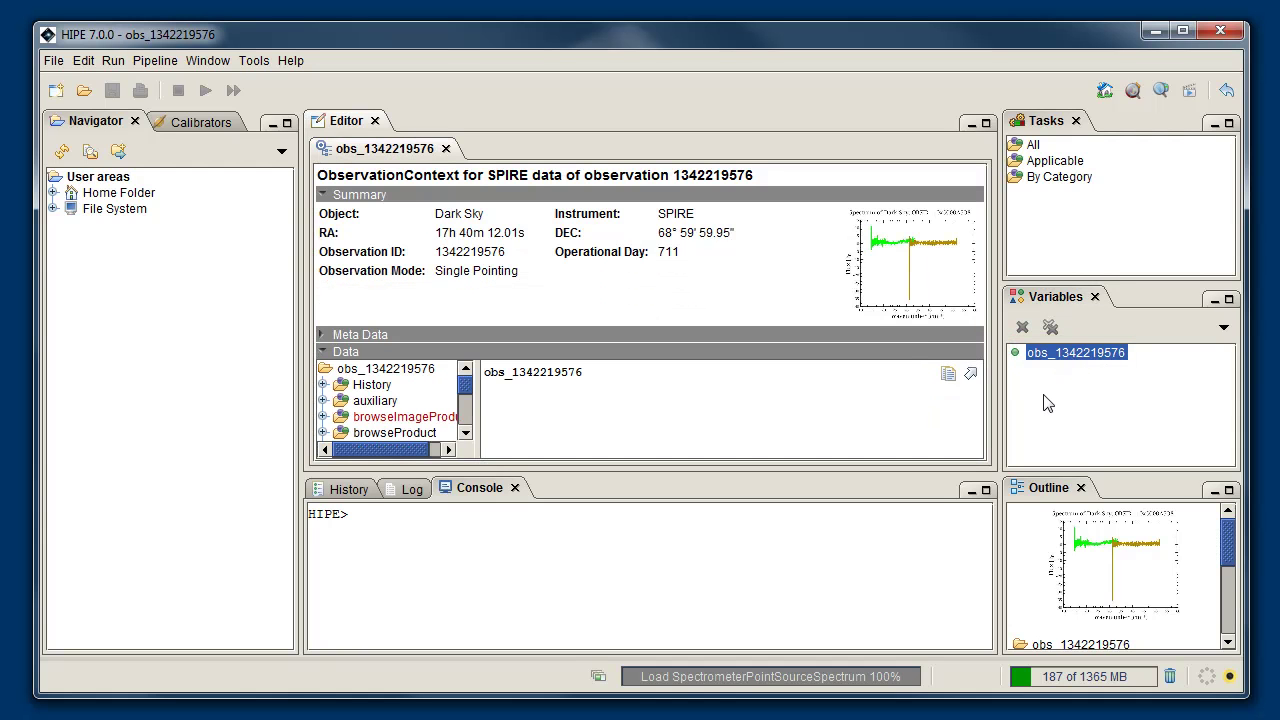
left_click(985, 123)
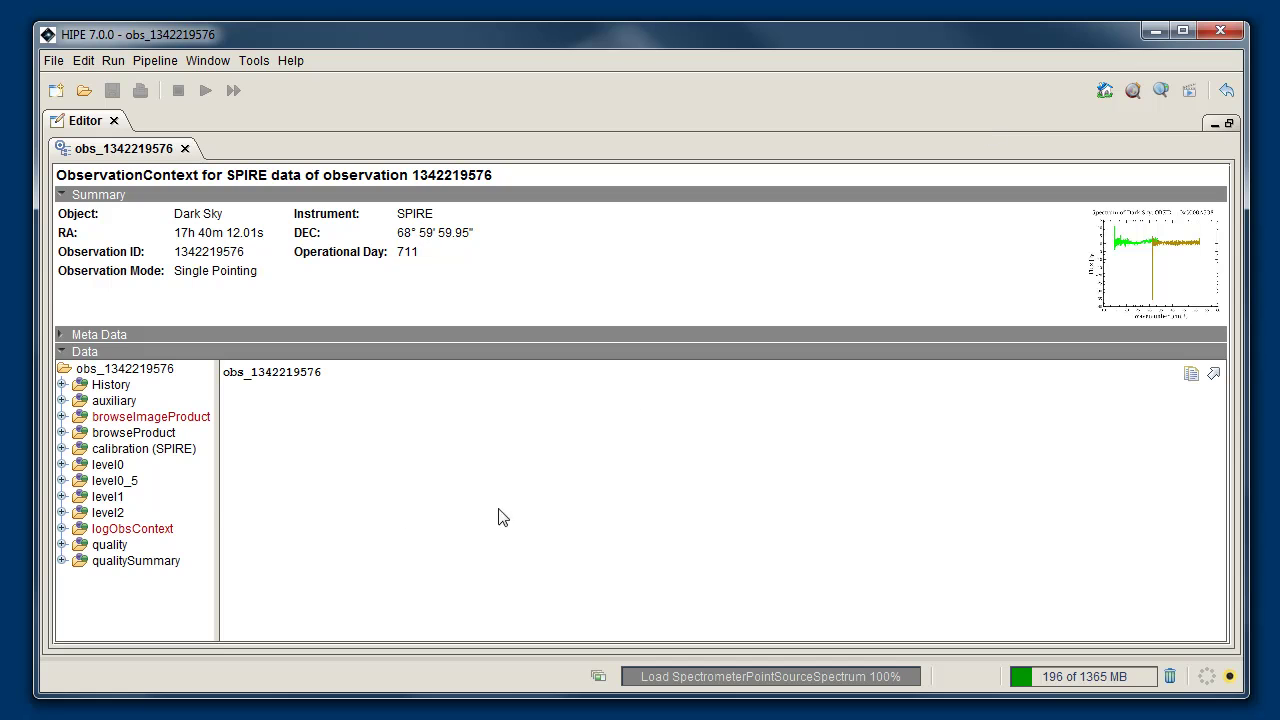
left_click_drag(217, 511, 318, 511)
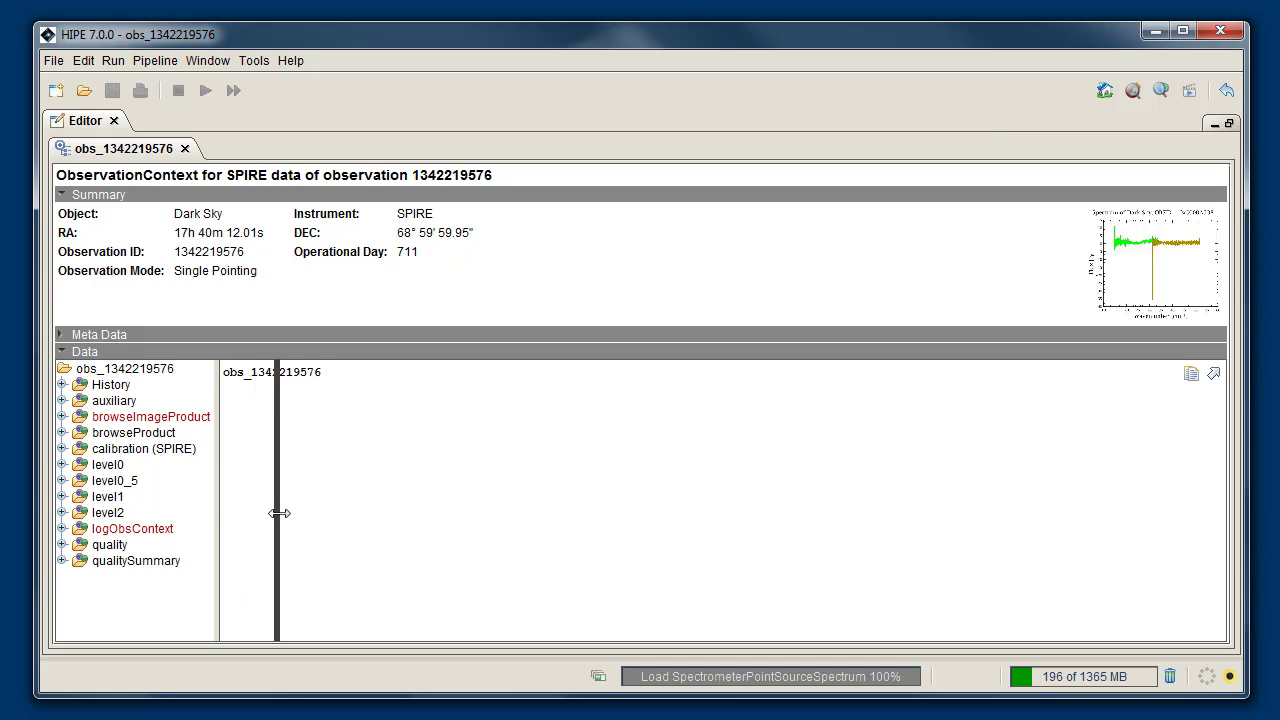
- Toggle the Summary and Data sections and view the spectrum preview full size, then return
left_click(62, 195)
left_click(62, 230)
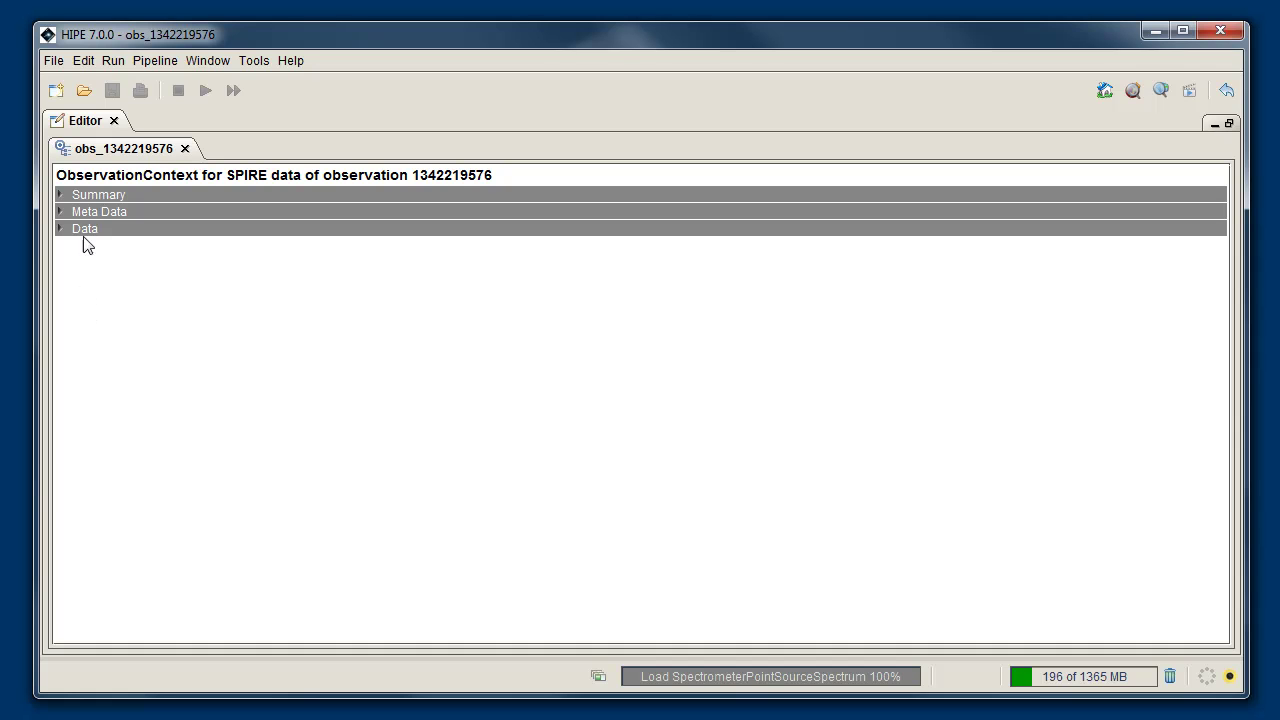
left_click(60, 196)
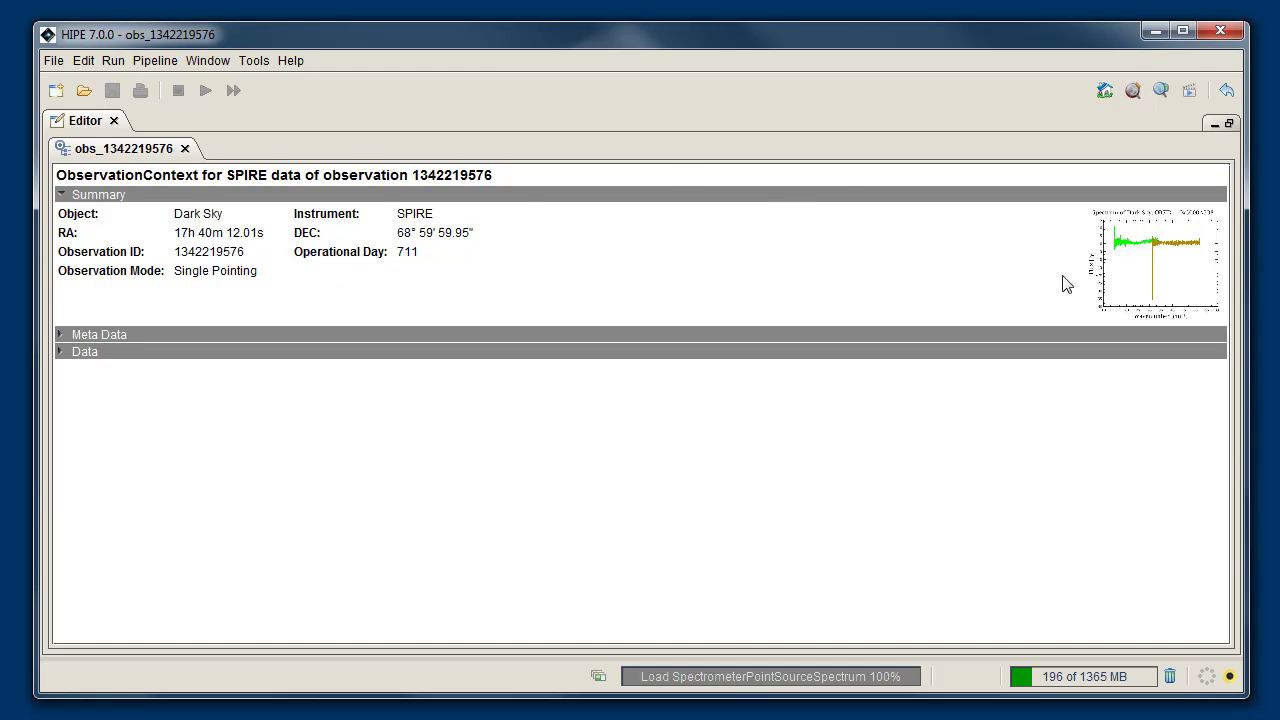
left_click(1137, 282)
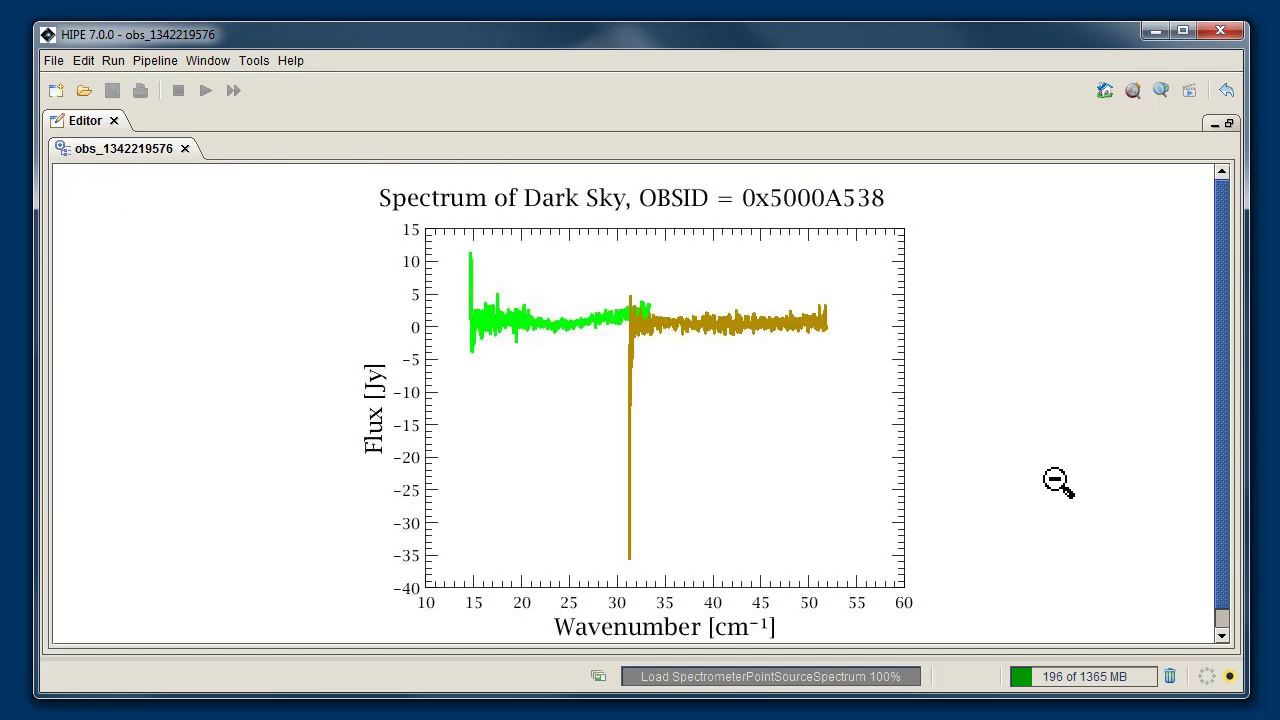
left_click(678, 445)
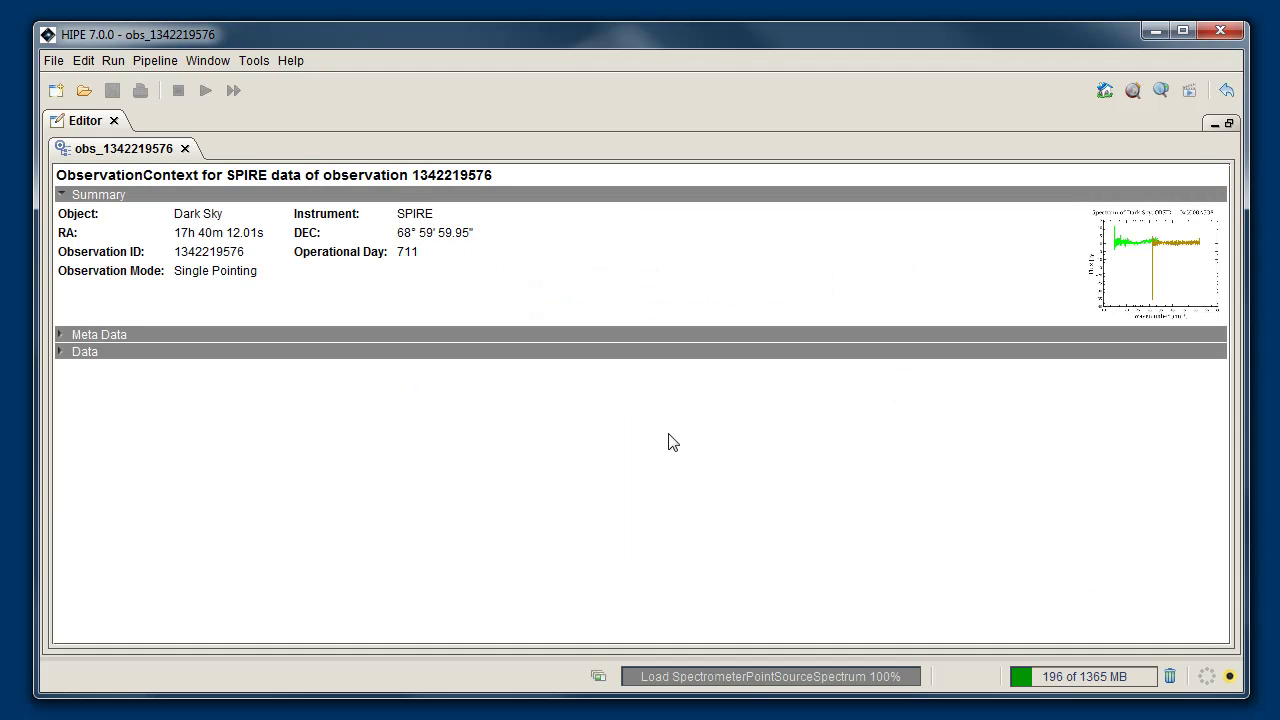
- Review the Meta Data table, then collapse it and expand the Data product tree
left_click(60, 334)
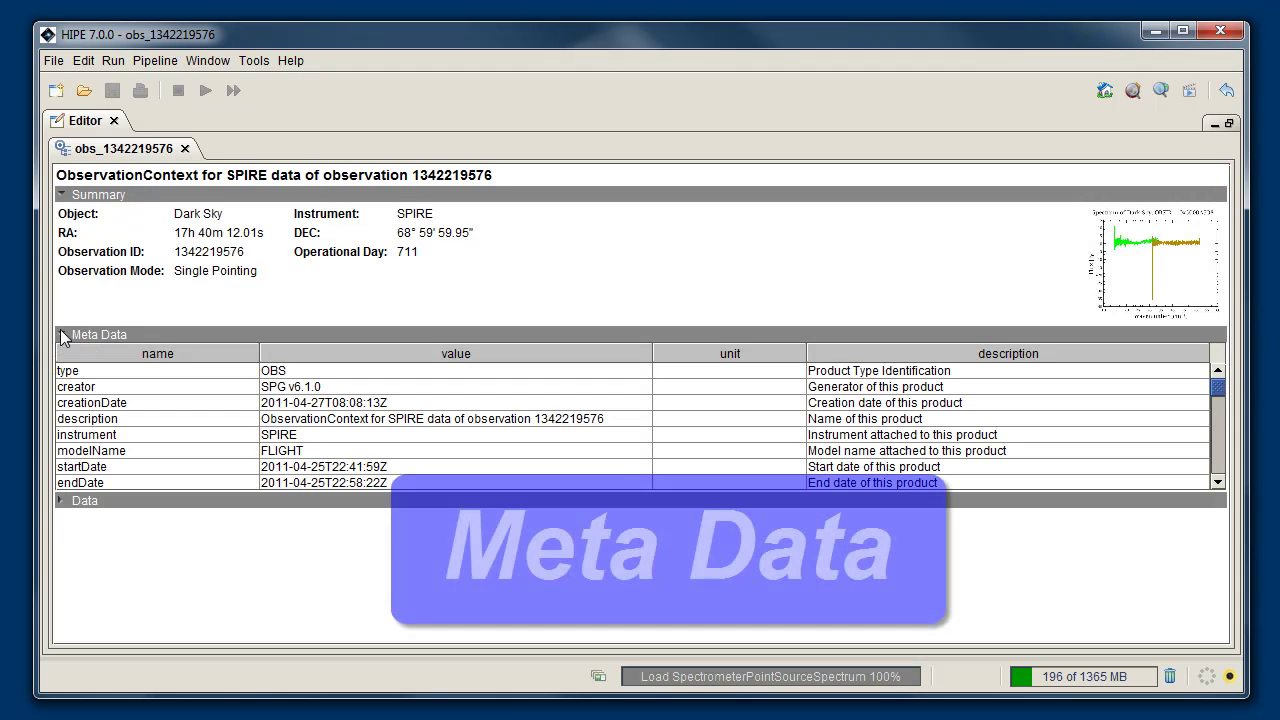
left_click(60, 194)
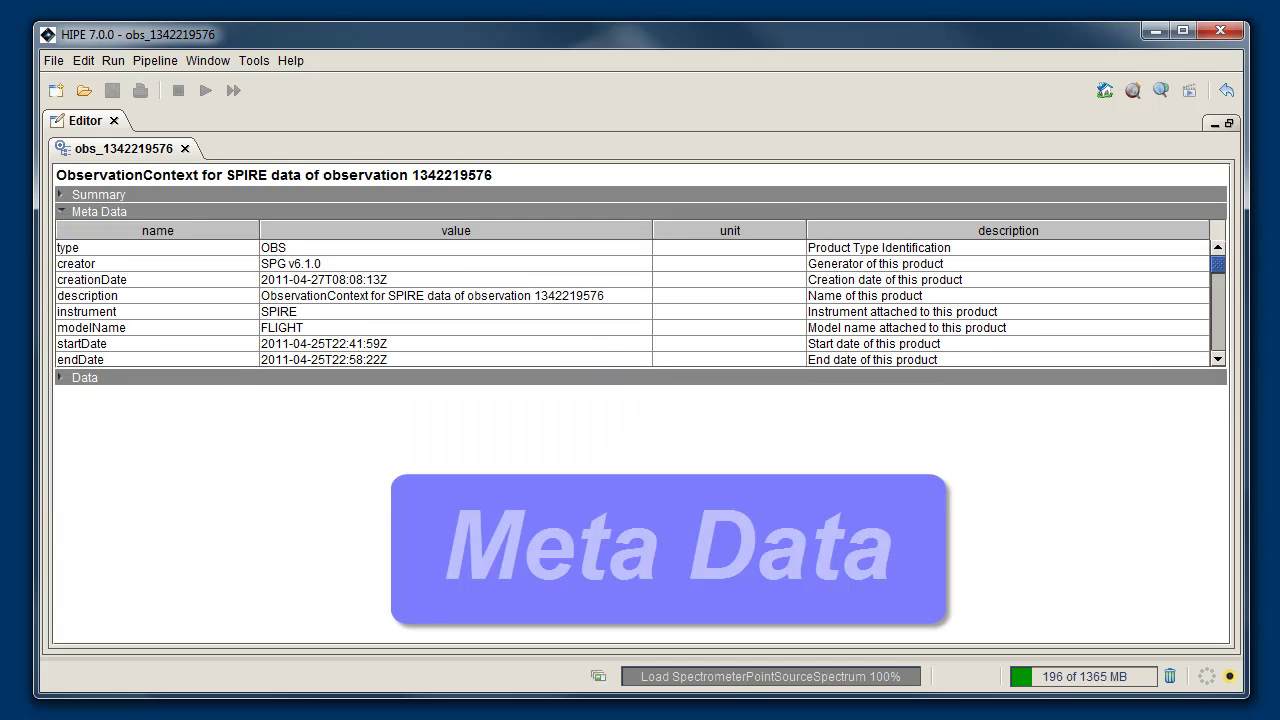
left_click_drag(1219, 263, 1219, 286)
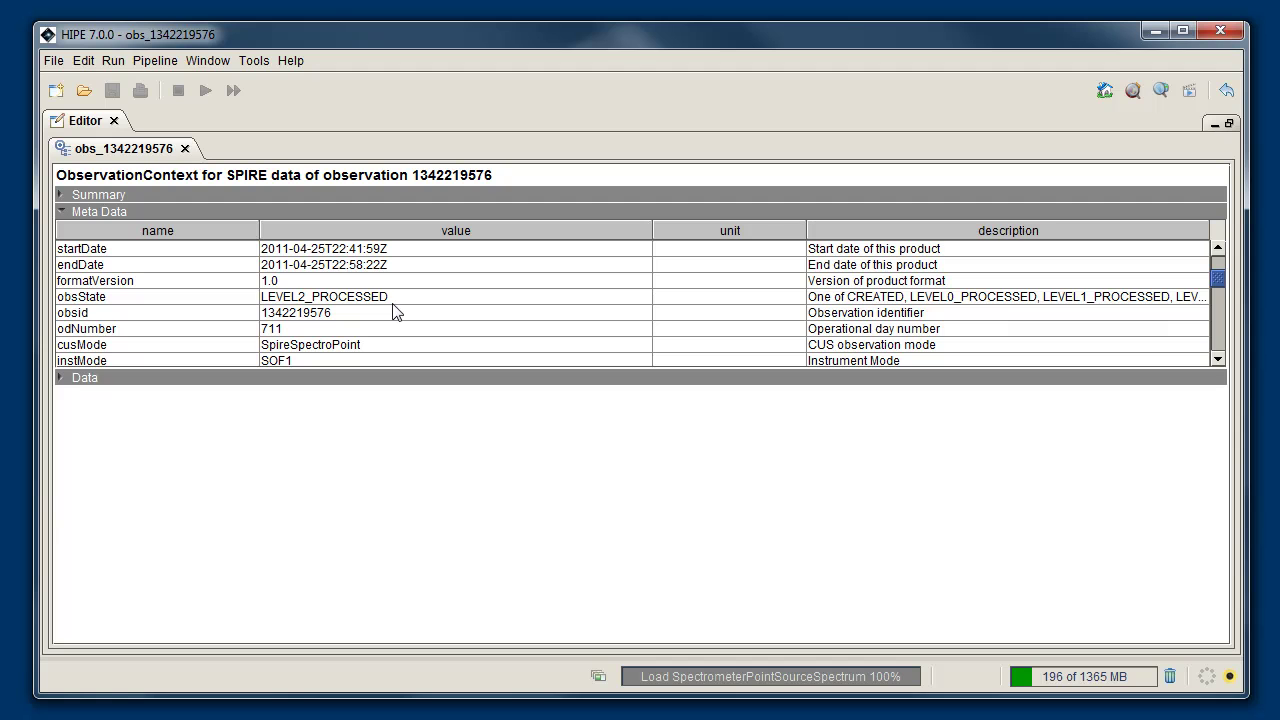
left_click(59, 210)
left_click(57, 229)
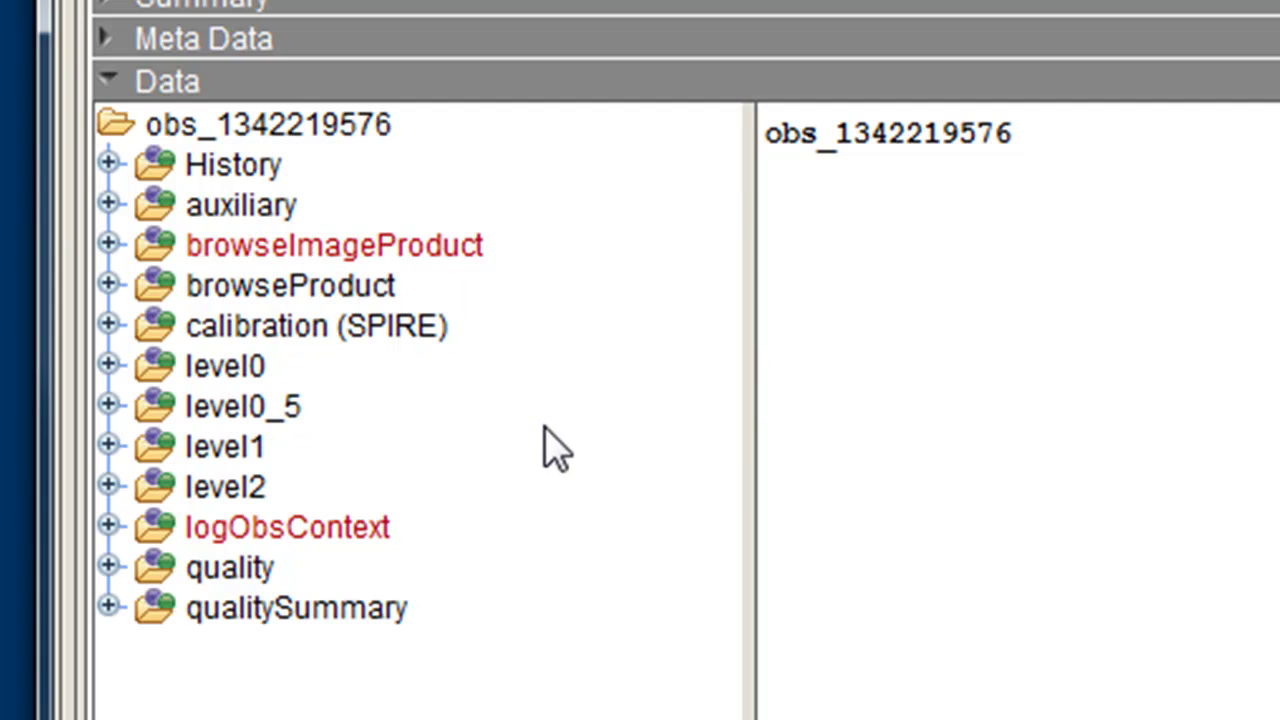
- Expand level2, CR_apodized_spectrum and 0000 to show the SLWC3 and SSWD4 datasets
left_click(108, 487)
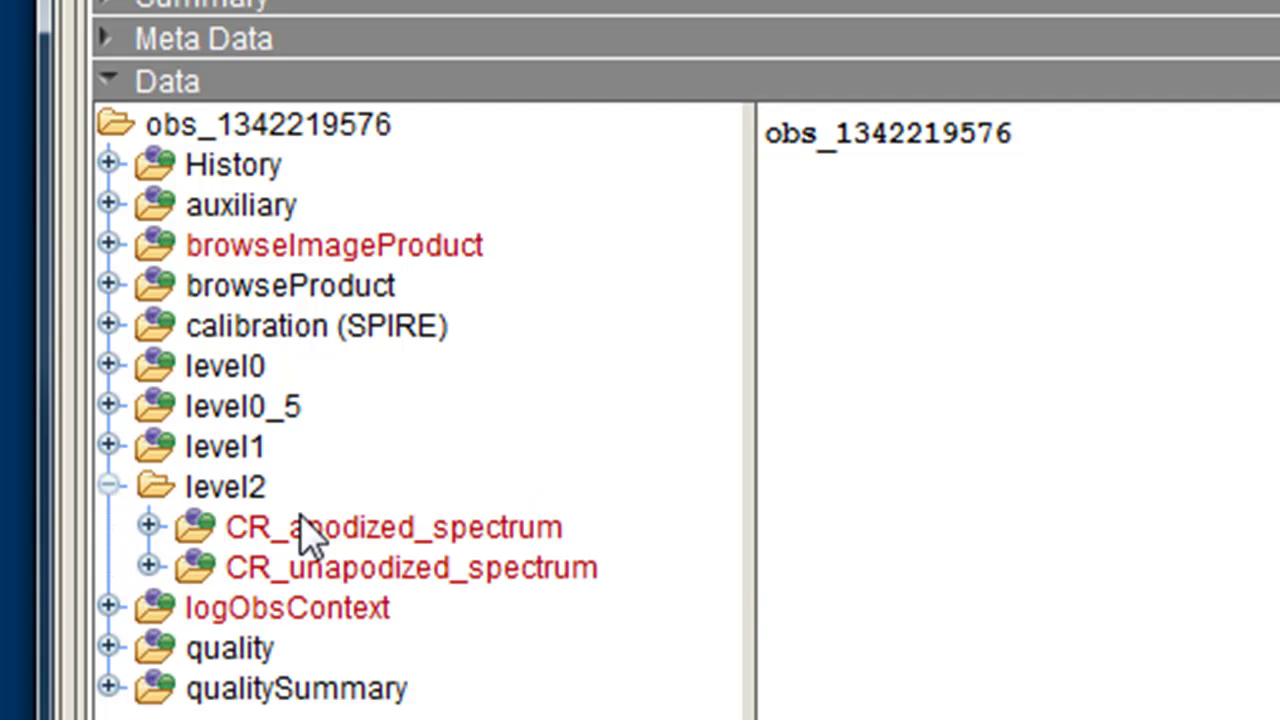
mouse_move(394, 527)
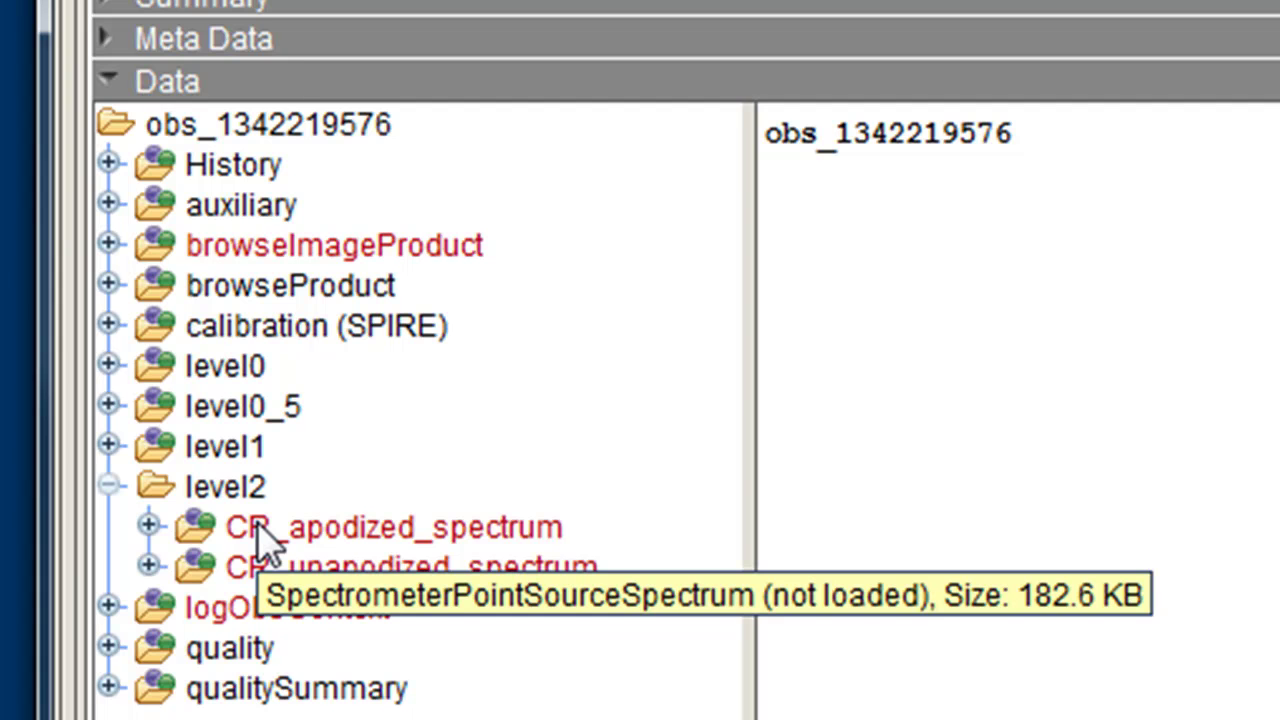
left_click(149, 526)
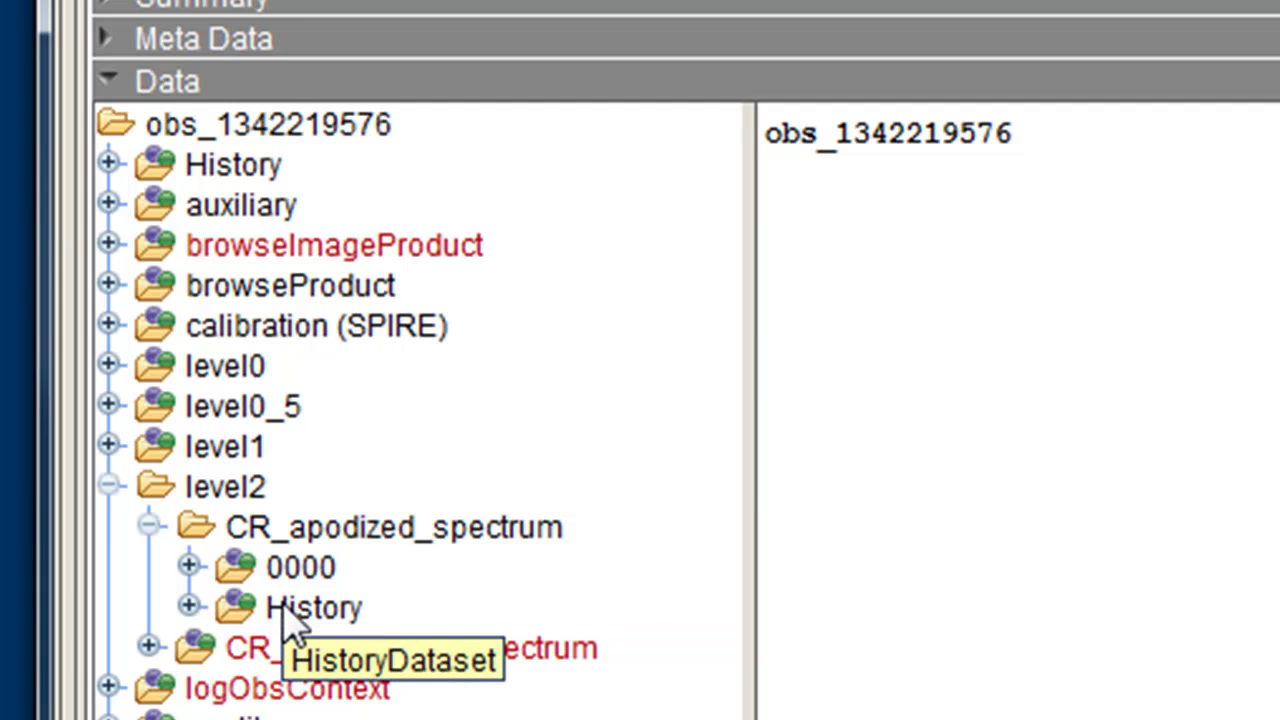
left_click(189, 566)
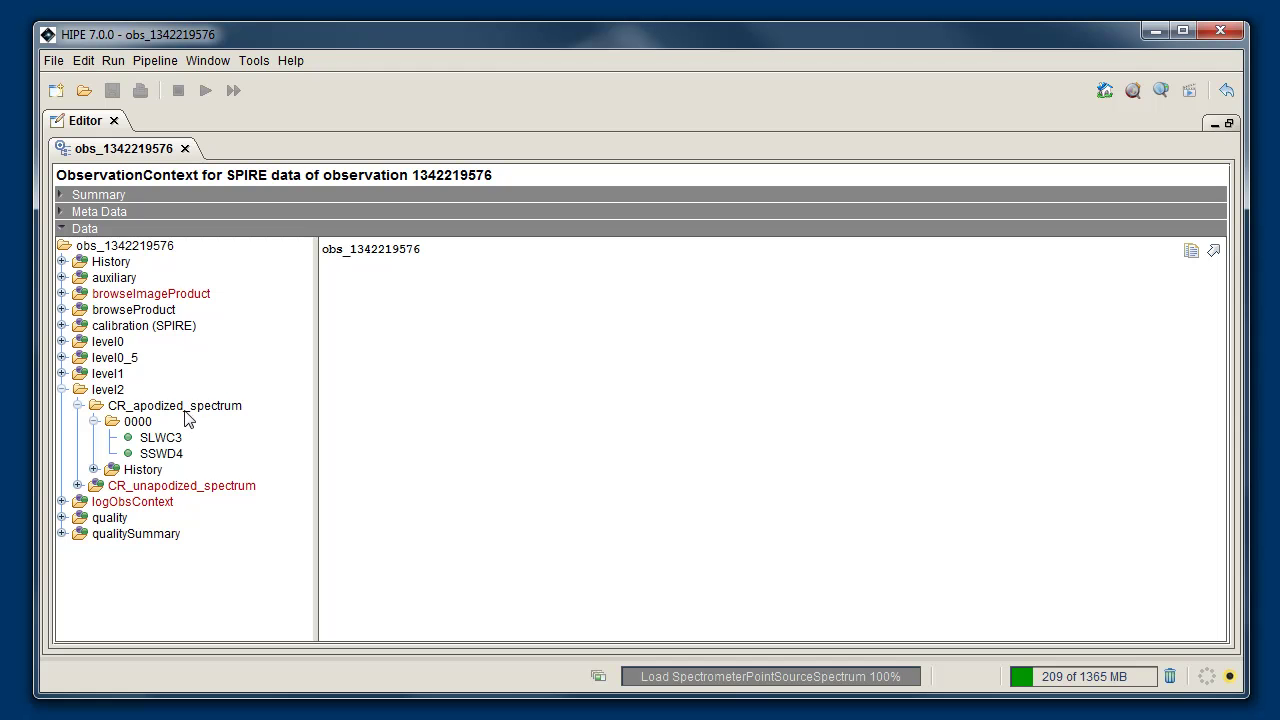
- Show CR_apodized_spectrum's SLW and SSW detector maps, briefly maximizing then restoring the viewer
left_click(185, 410)
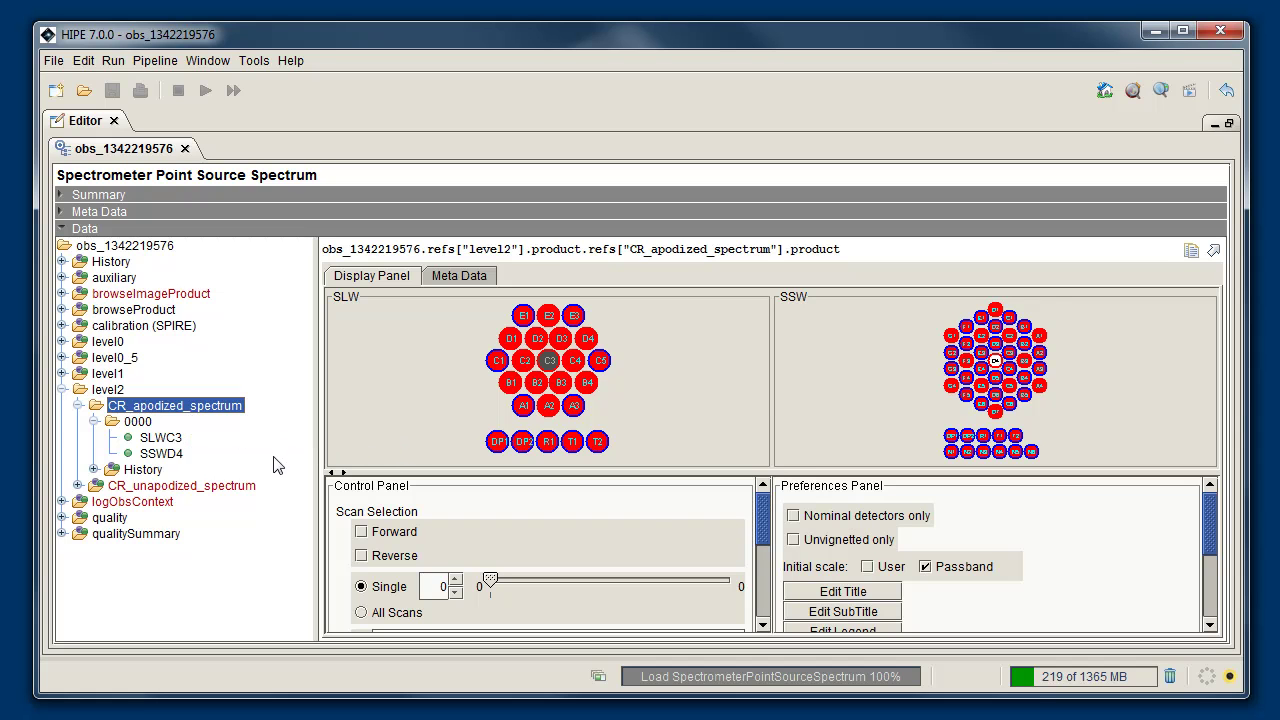
left_click(1213, 250)
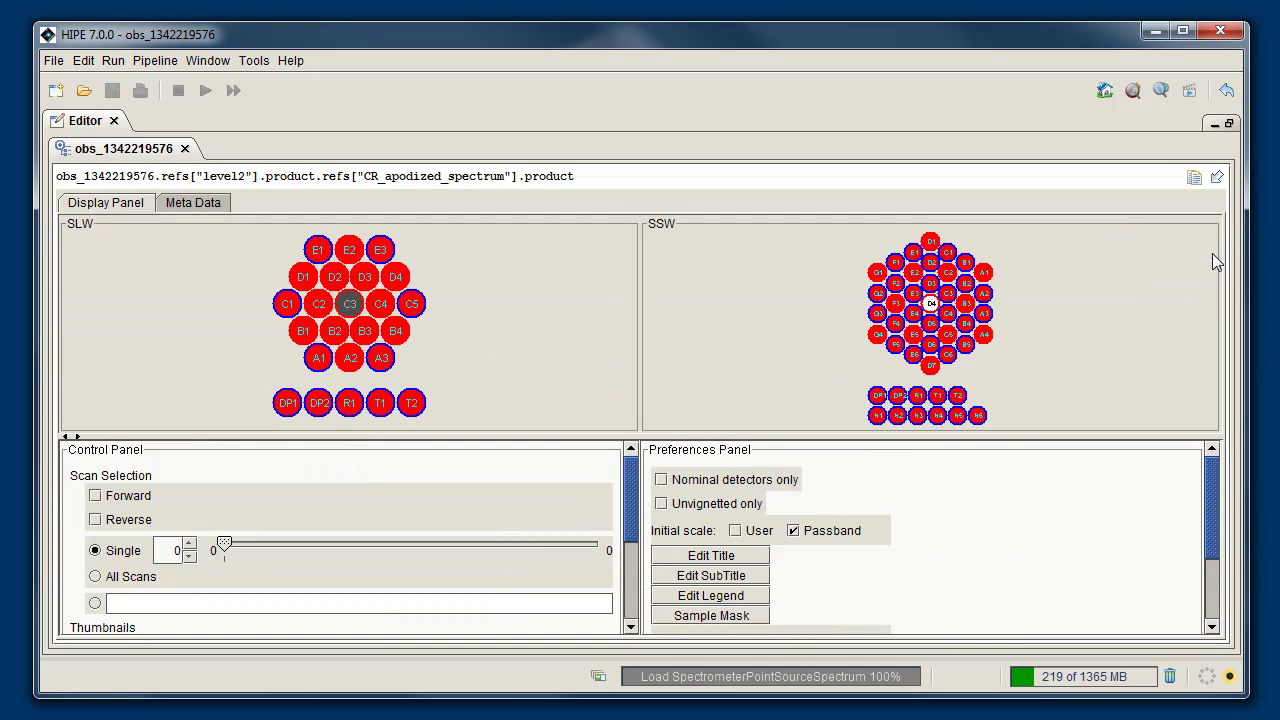
left_click(1217, 177)
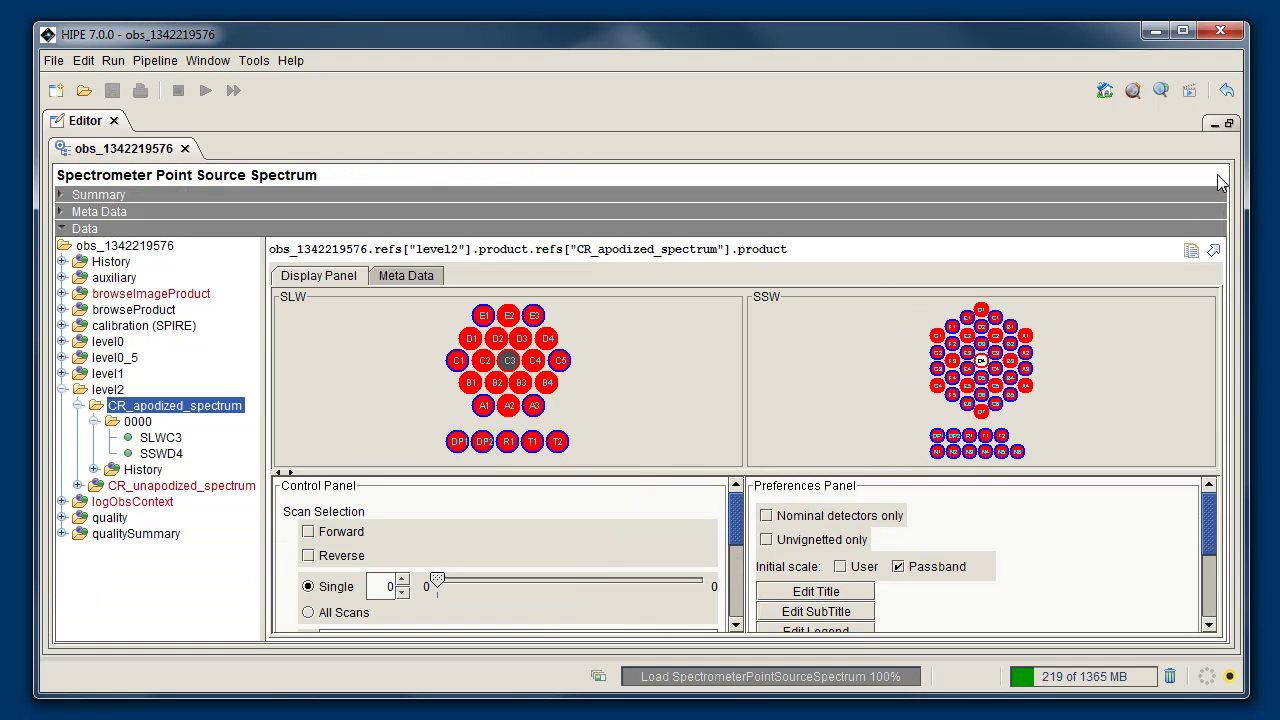
- Open CR_apodized_spectrum and its 0000 node in separate editor tabs
right_click(145, 412)
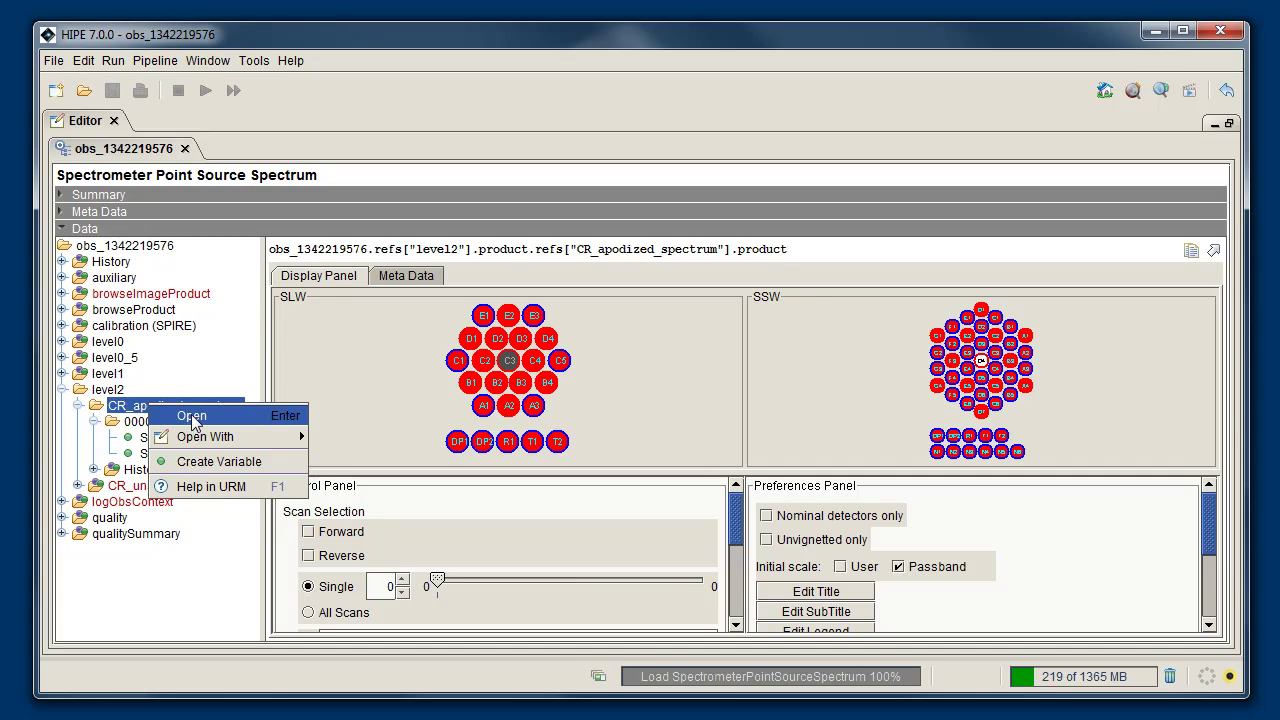
mouse_move(205, 437)
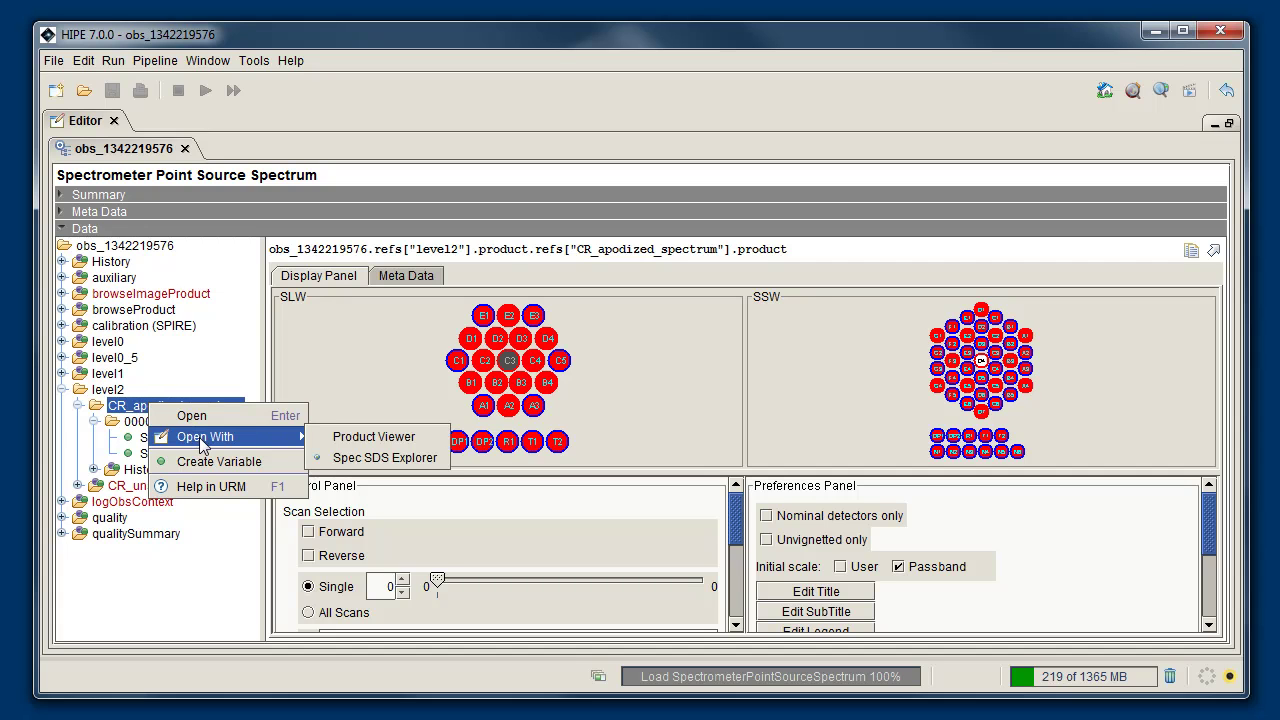
left_click(362, 442)
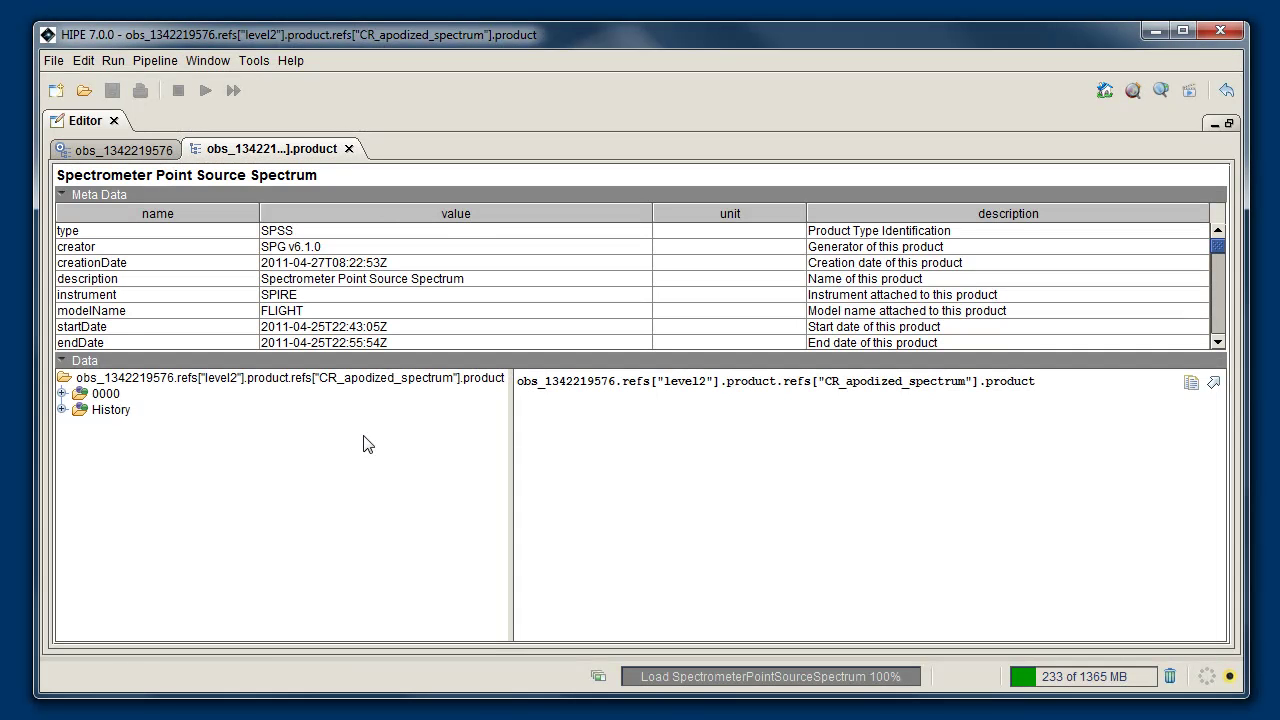
left_click(133, 158)
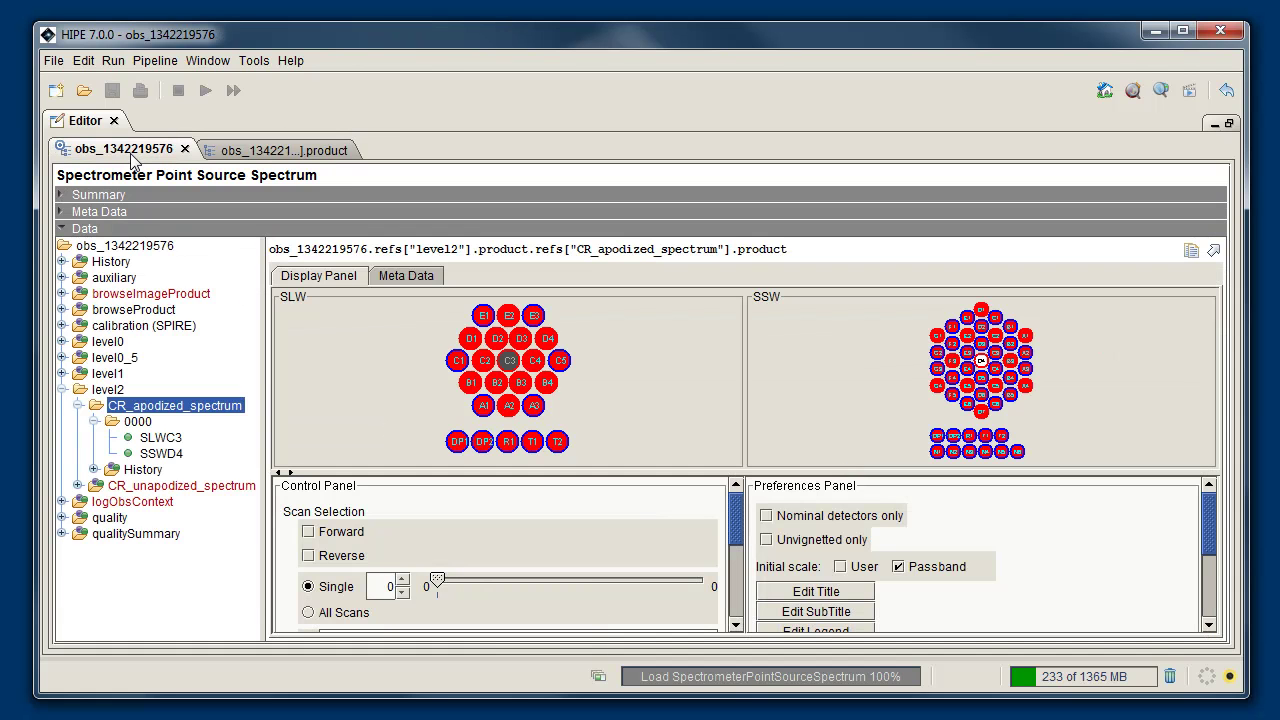
double_click(140, 422)
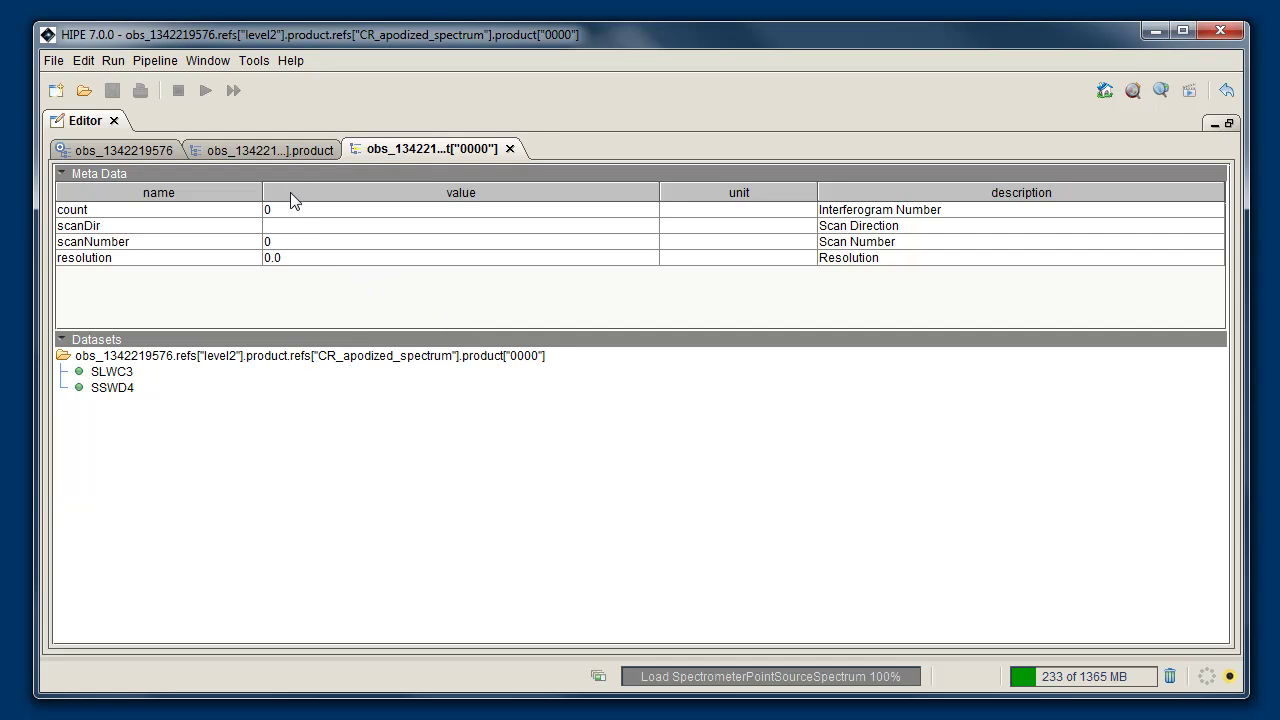
left_click(292, 148)
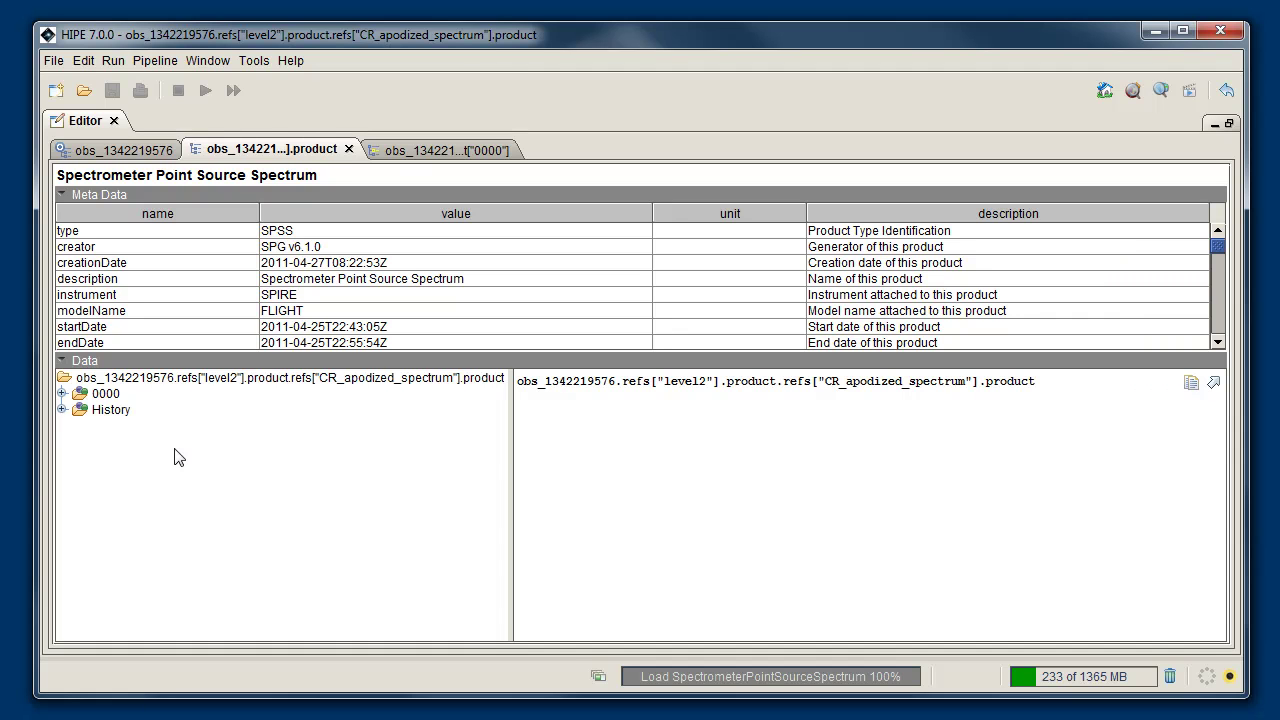
- Open 0000 in the Dataset Viewer and SSWD4 in its own tab, then show level2's details
left_click(140, 158)
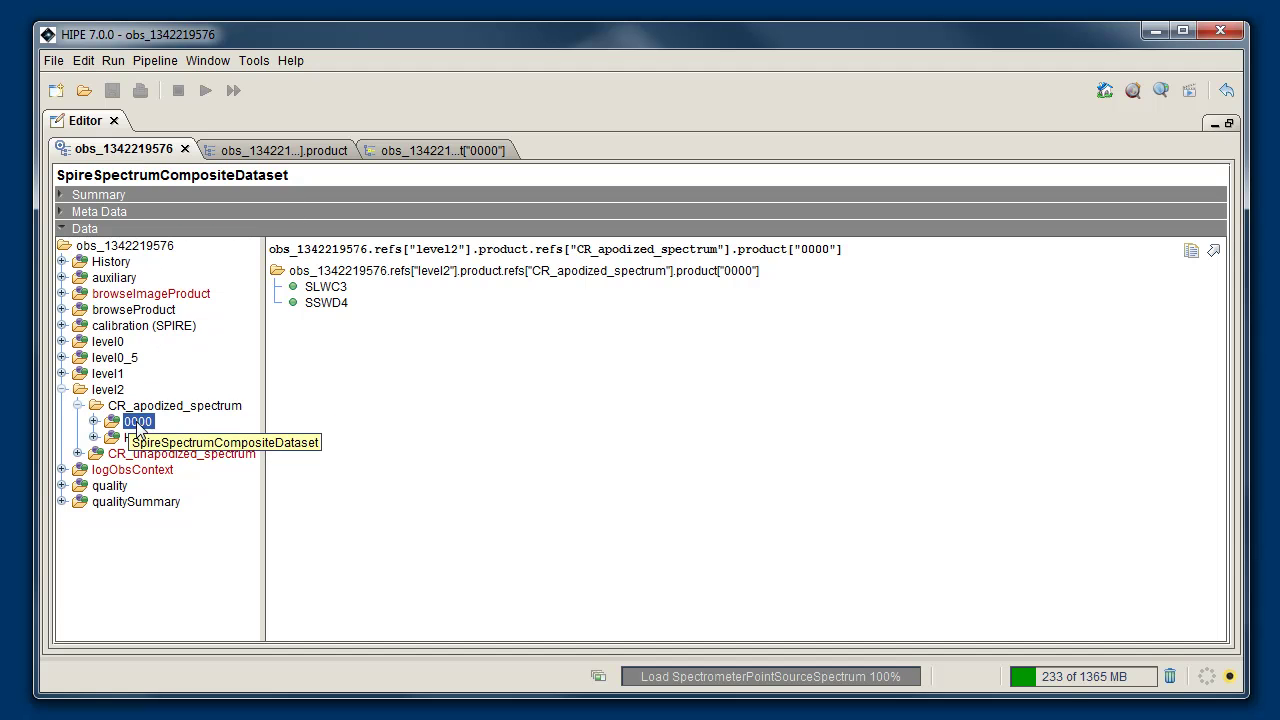
right_click(138, 425)
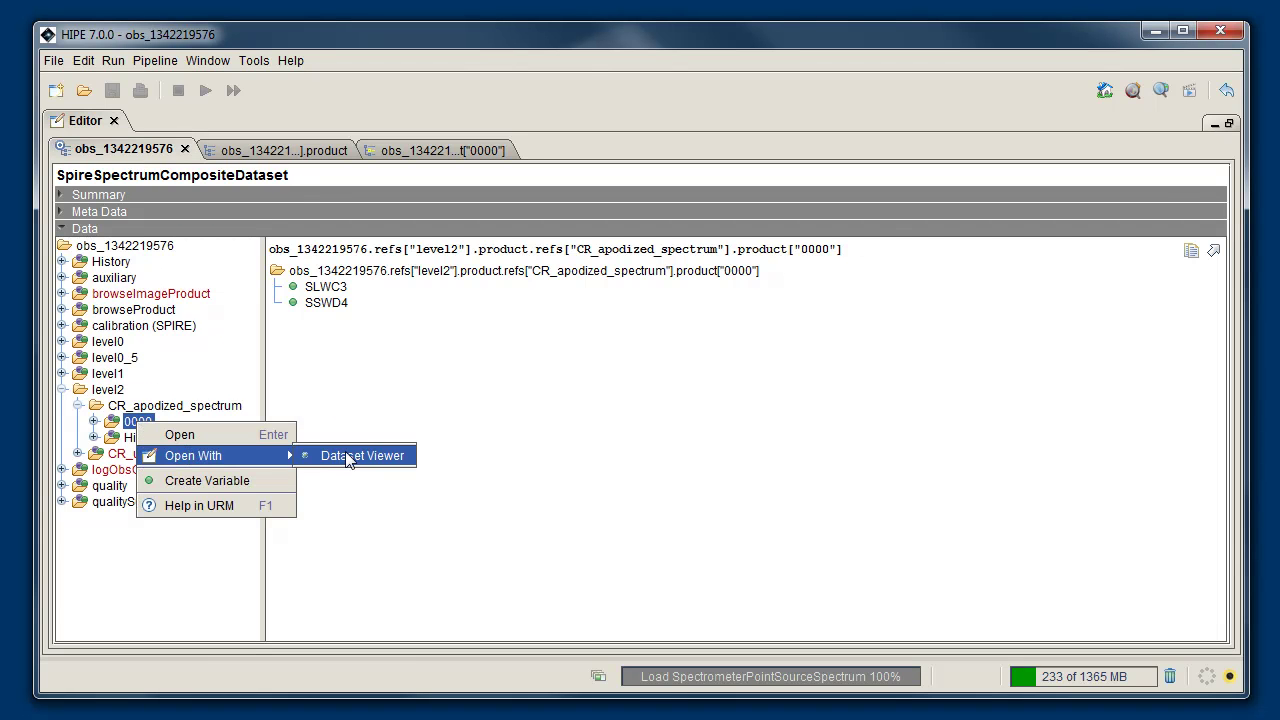
left_click(350, 456)
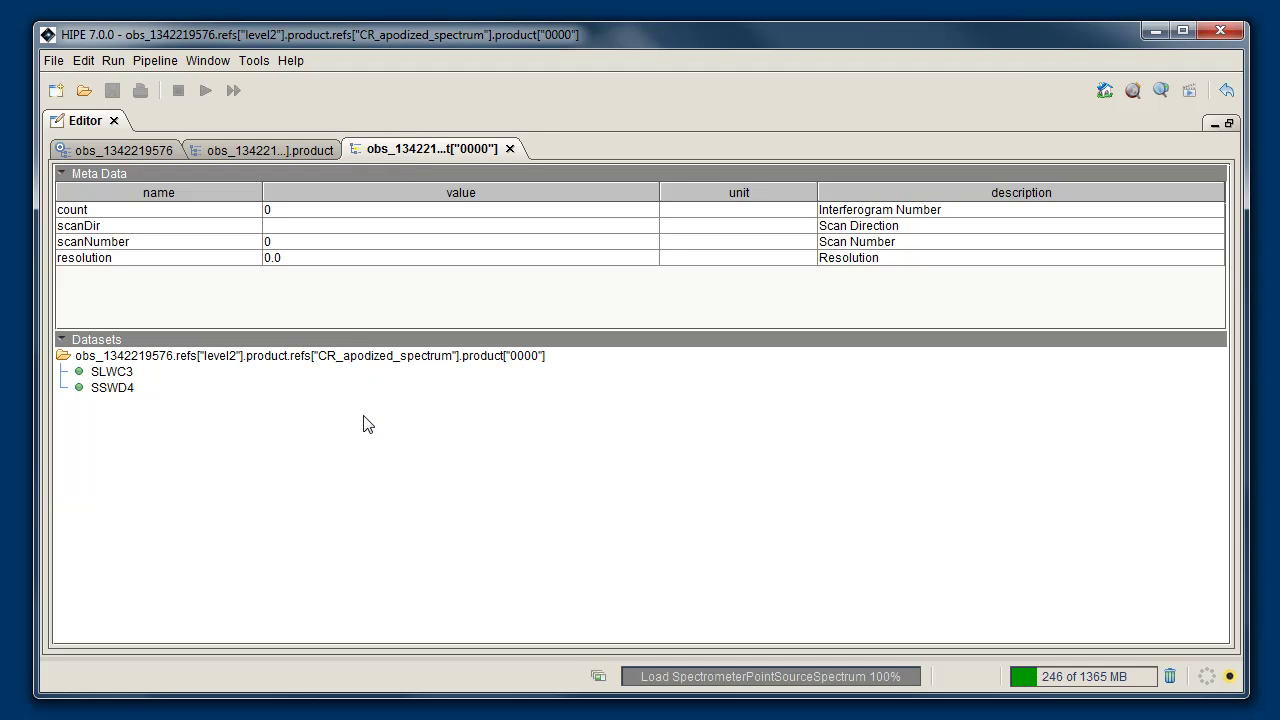
right_click(116, 388)
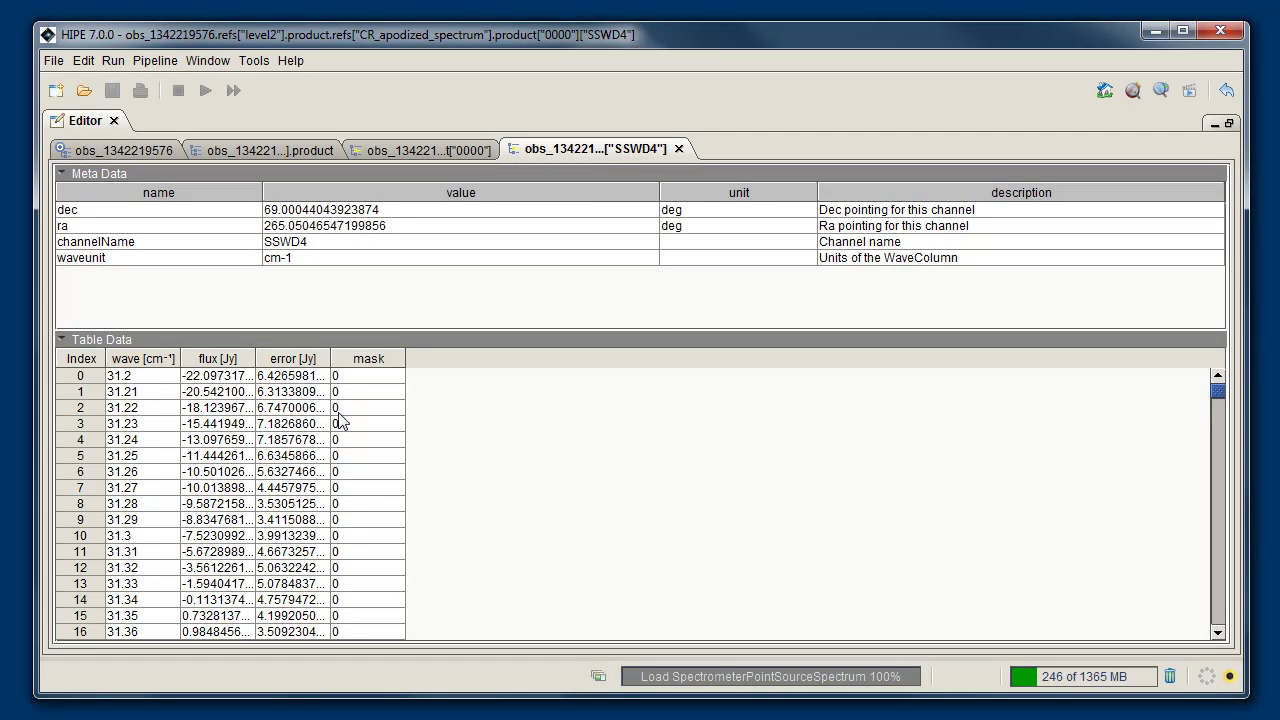
left_click(141, 150)
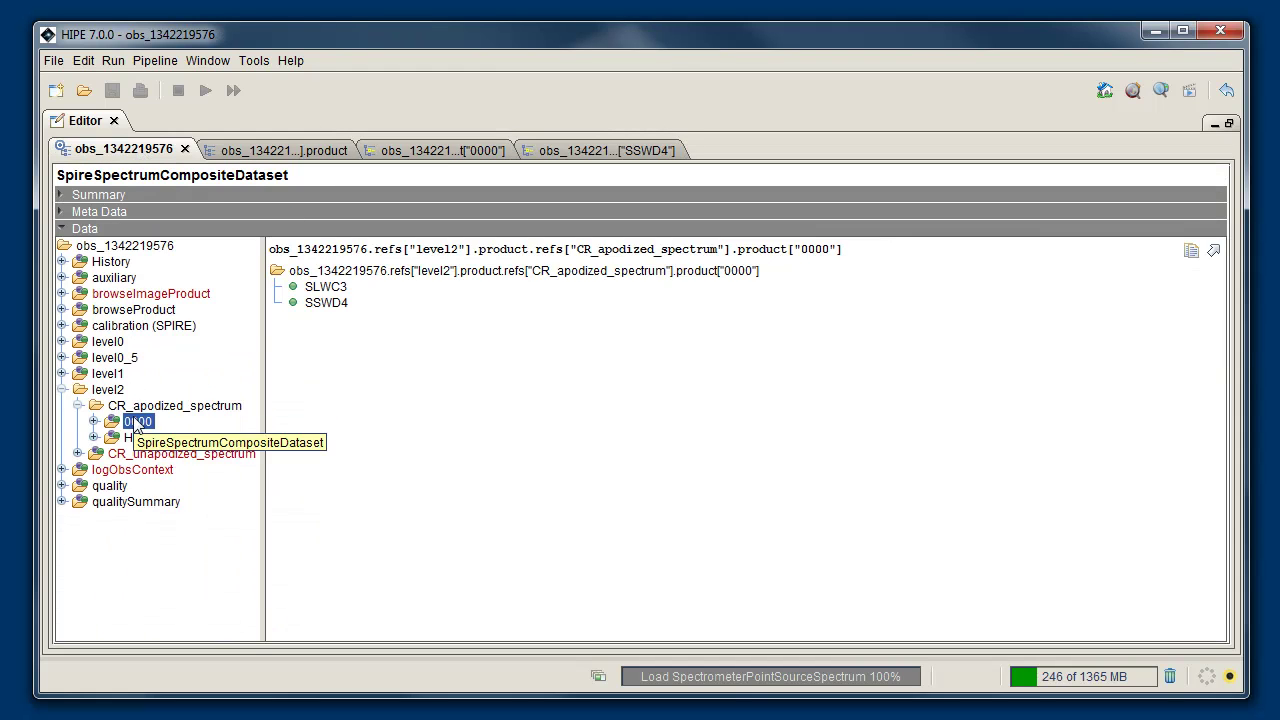
left_click(108, 389)
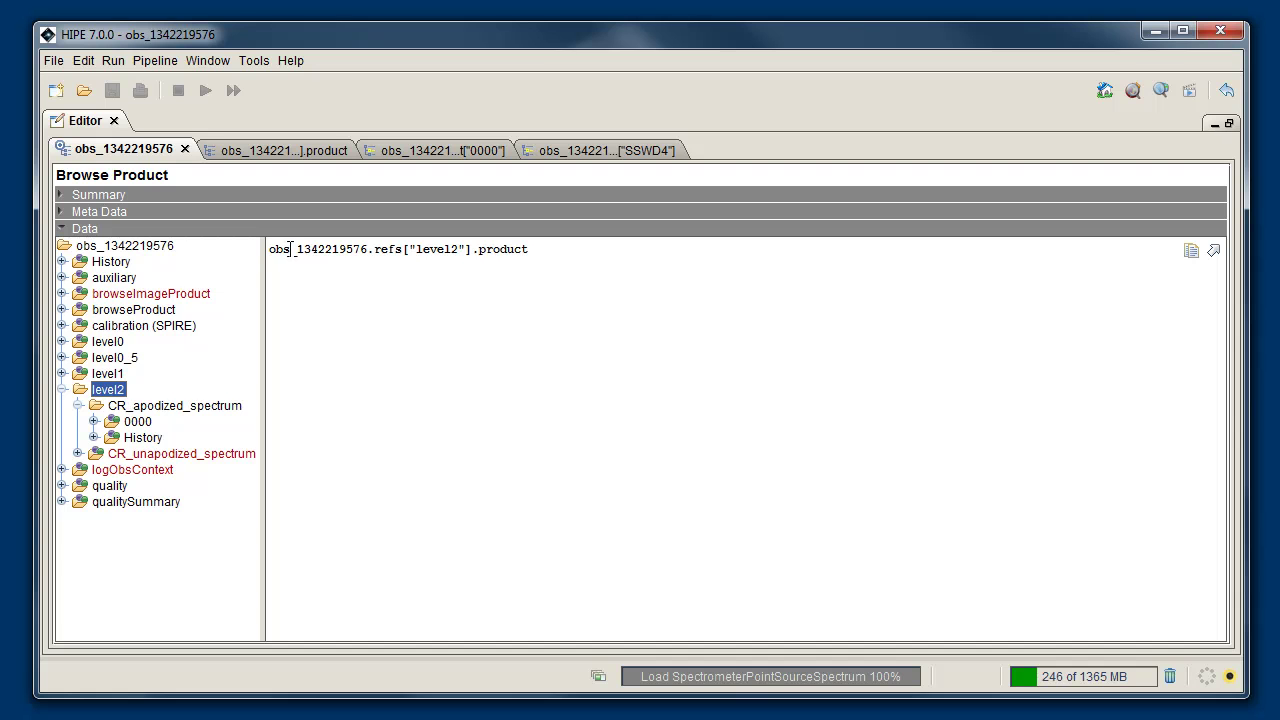
- Run 'mySpectrum =' with the pasted CR_apodized_spectrum path in the Console
left_click(140, 407)
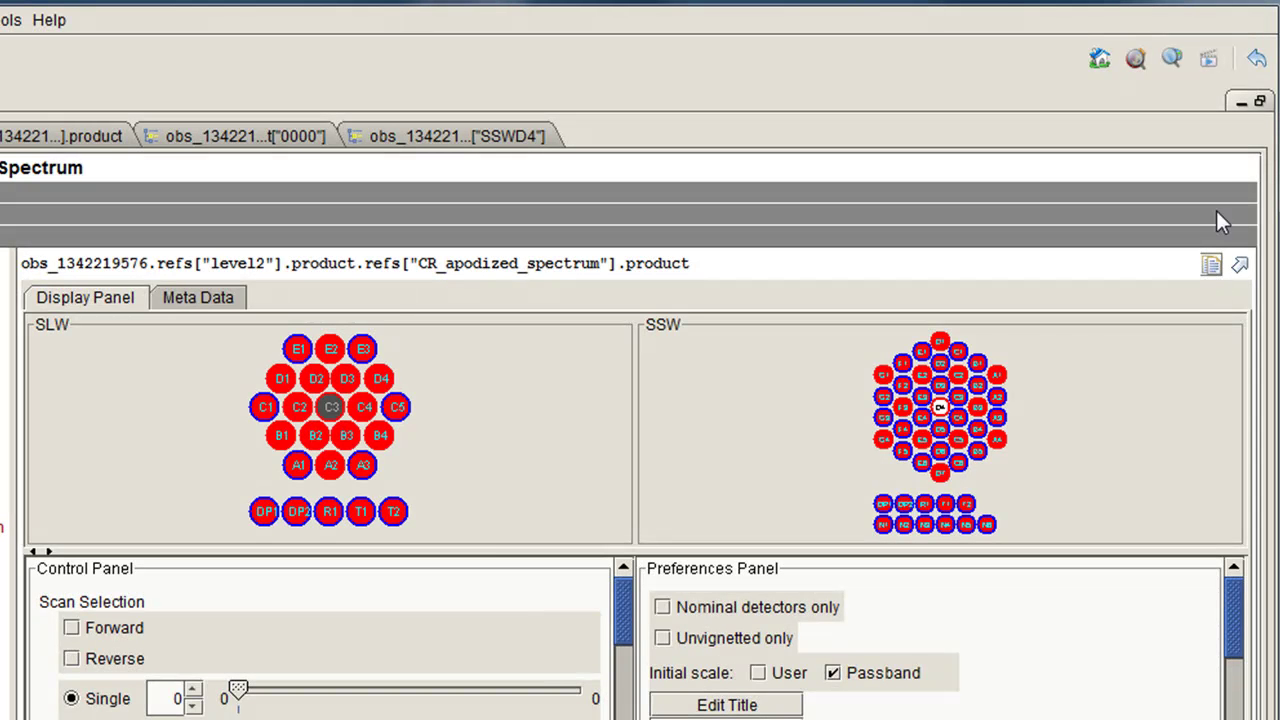
left_click(1259, 102)
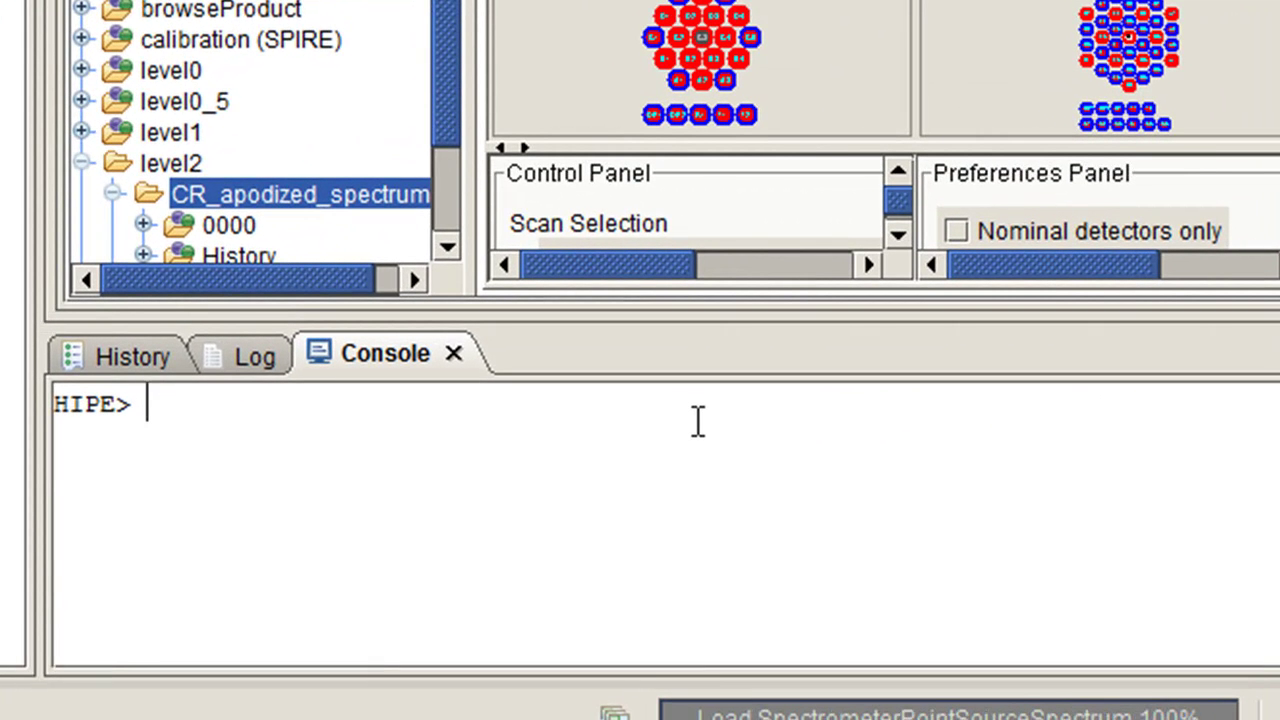
type("myS")
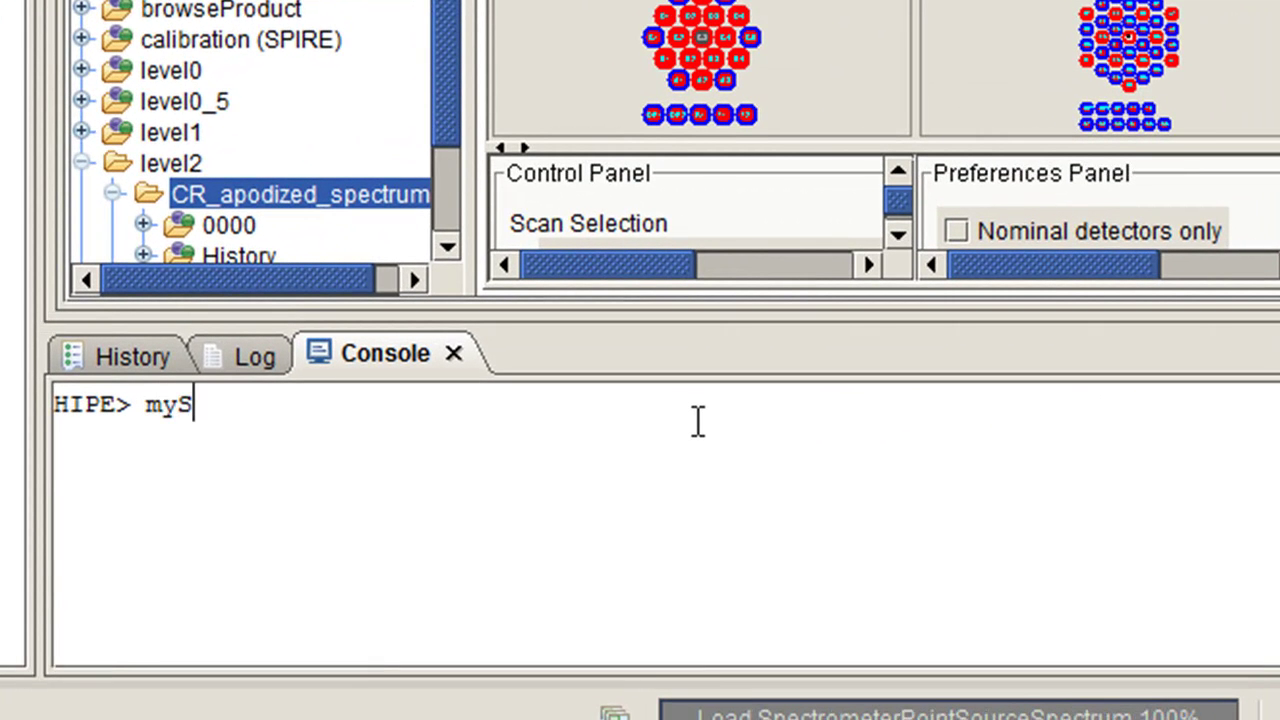
type("pectrum ")
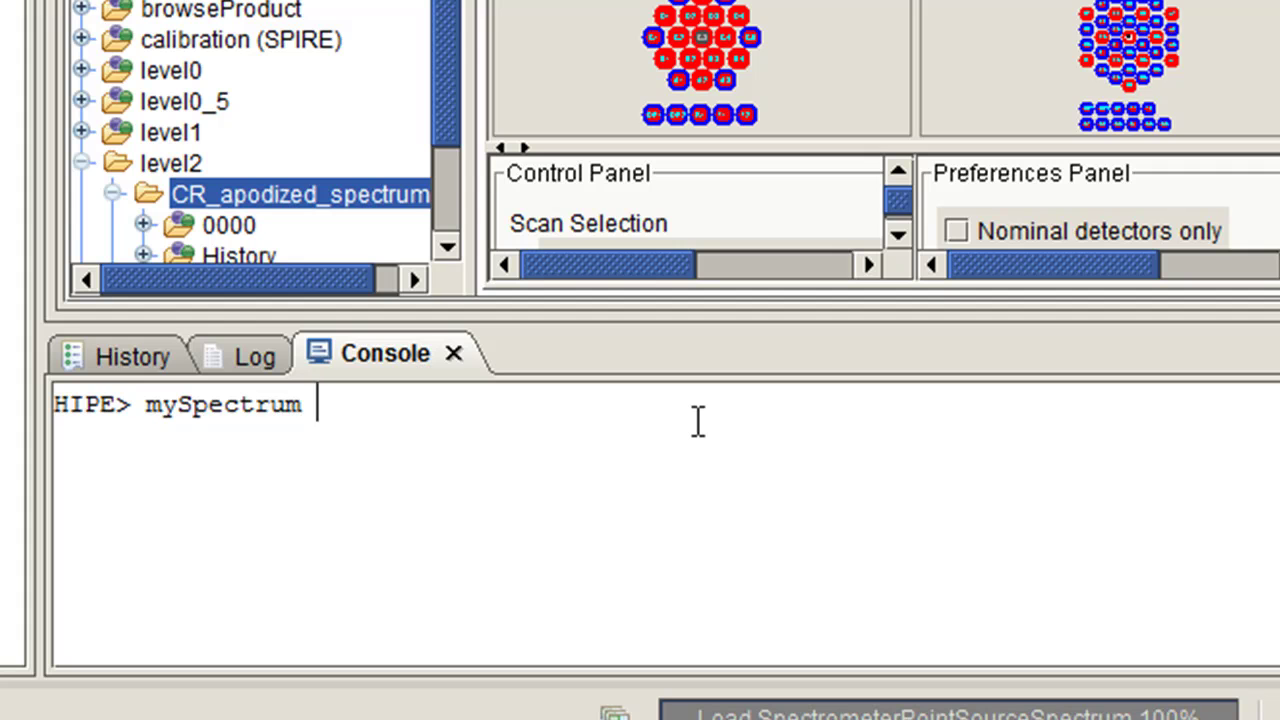
type("=")
type("obs_1342219576.refs[\"level2\"].product.refs[\"CR_apodized_spectrum\"].product")
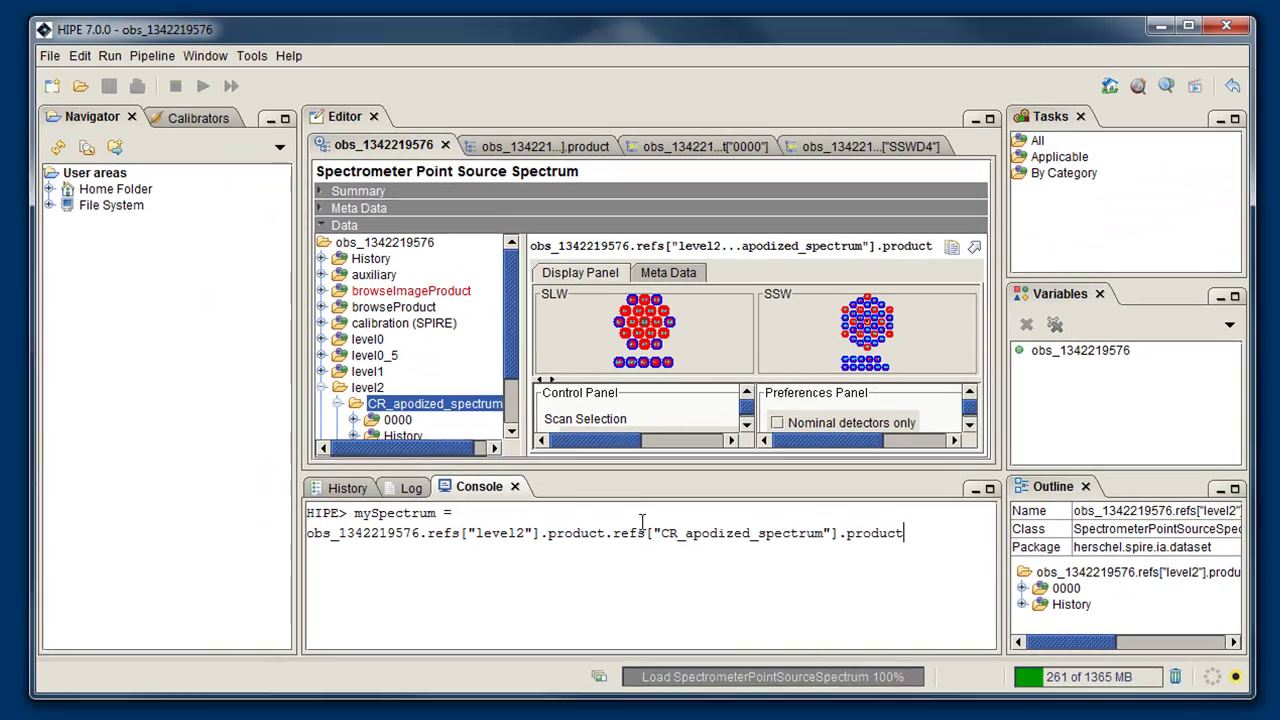
key("Return")
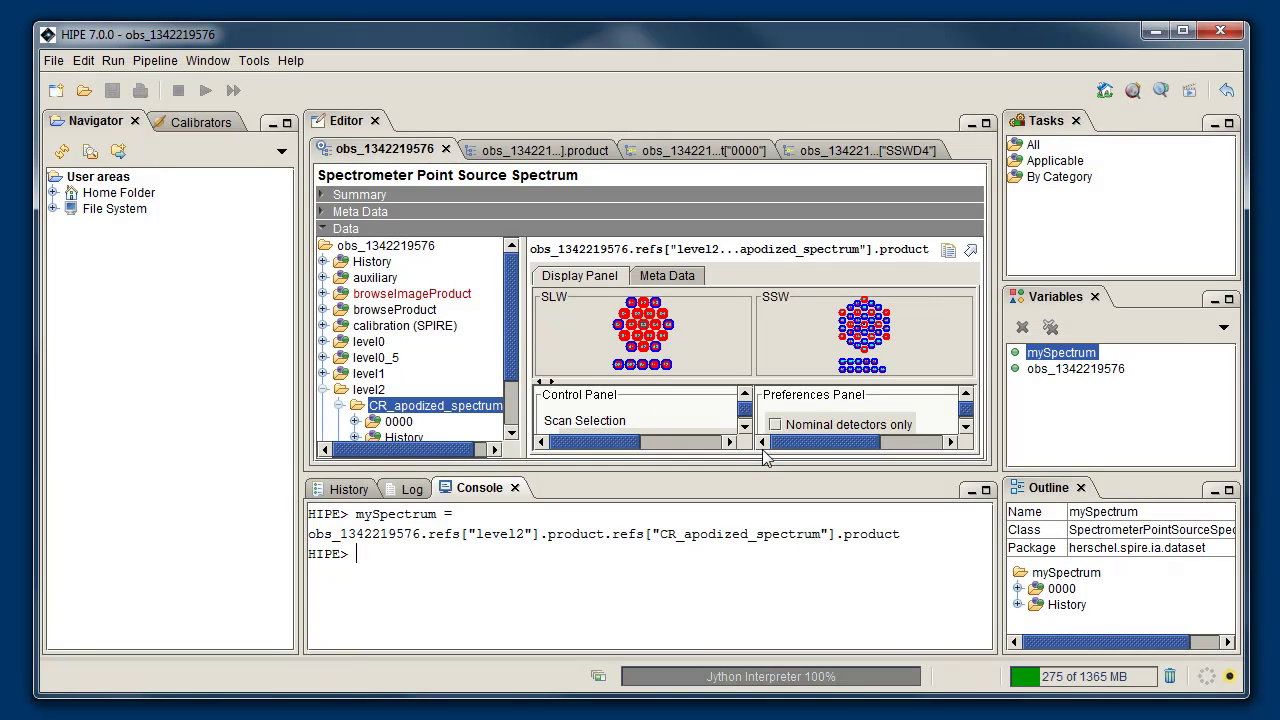
- Create a variable from the SLWC3 channel of the 0000 dataset
scroll(517, 338, "down", 2)
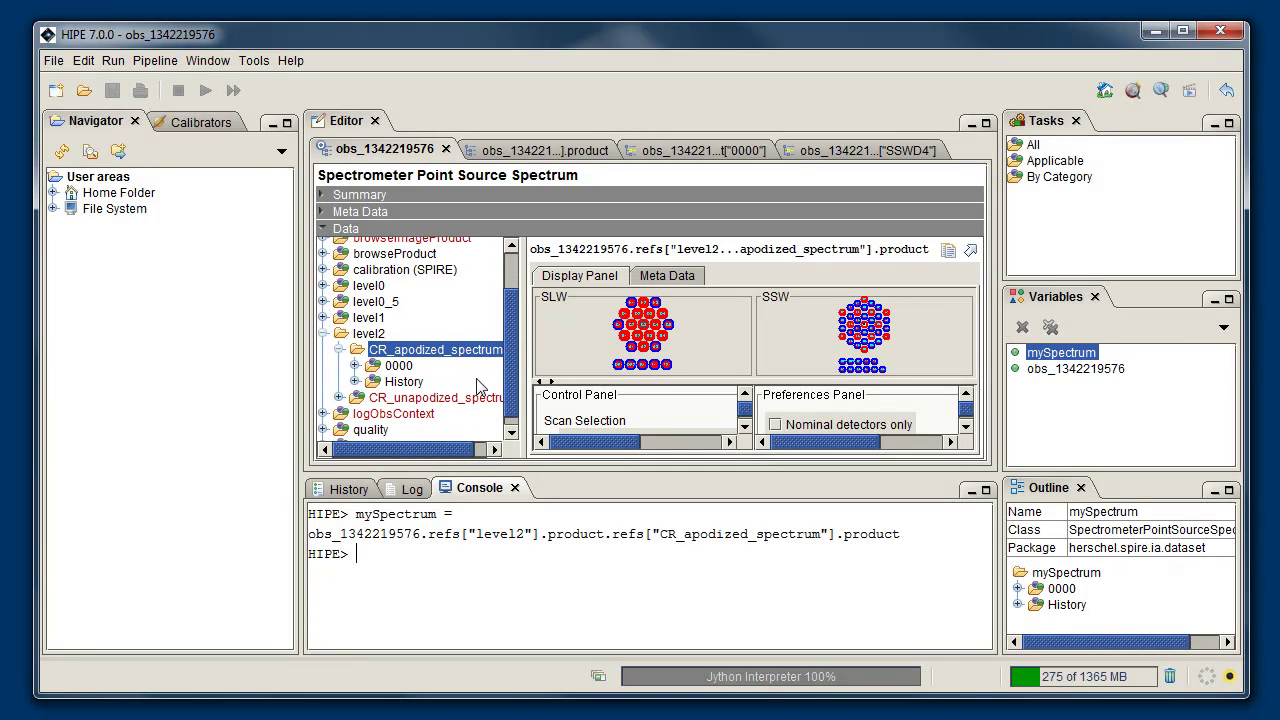
left_click(355, 366)
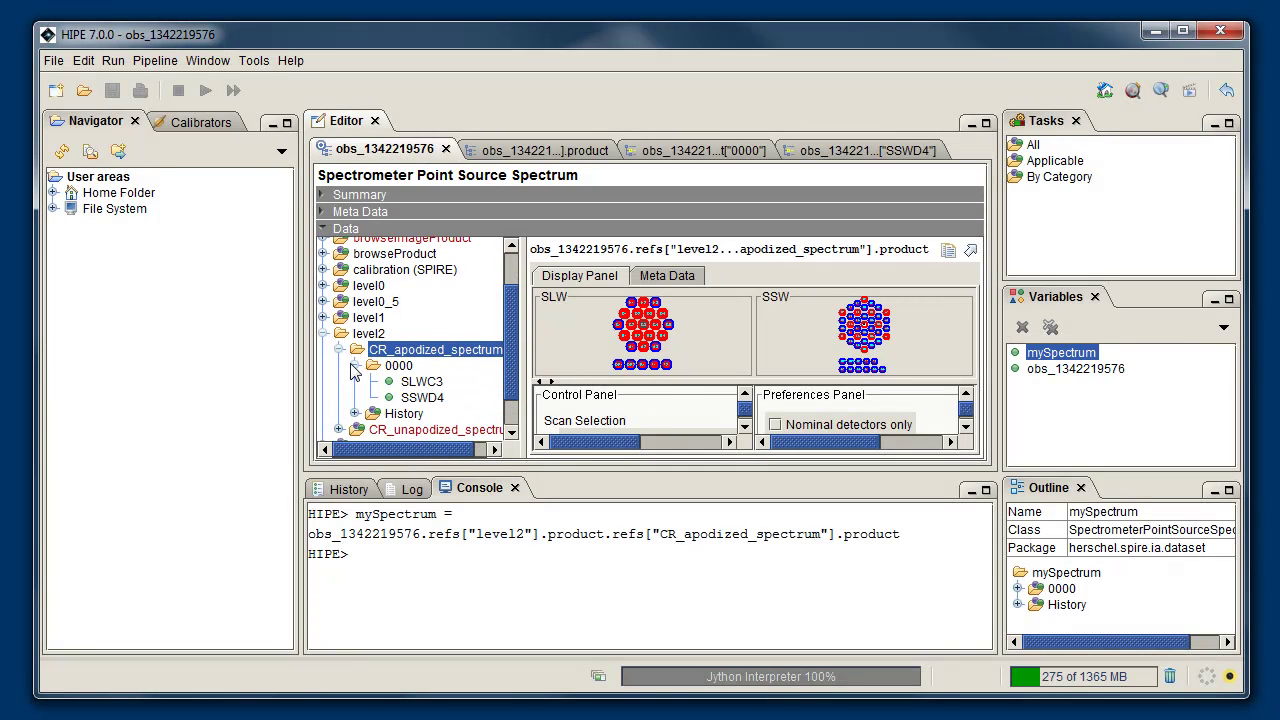
right_click(410, 386)
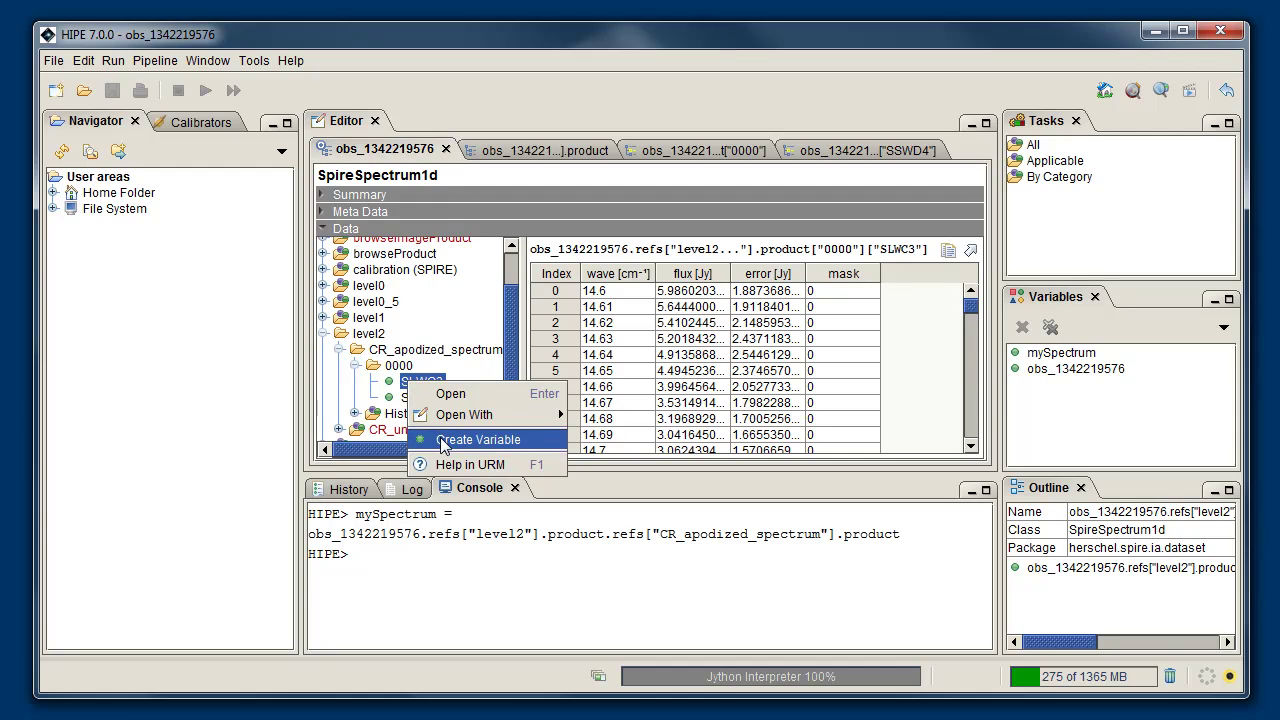
left_click(443, 441)
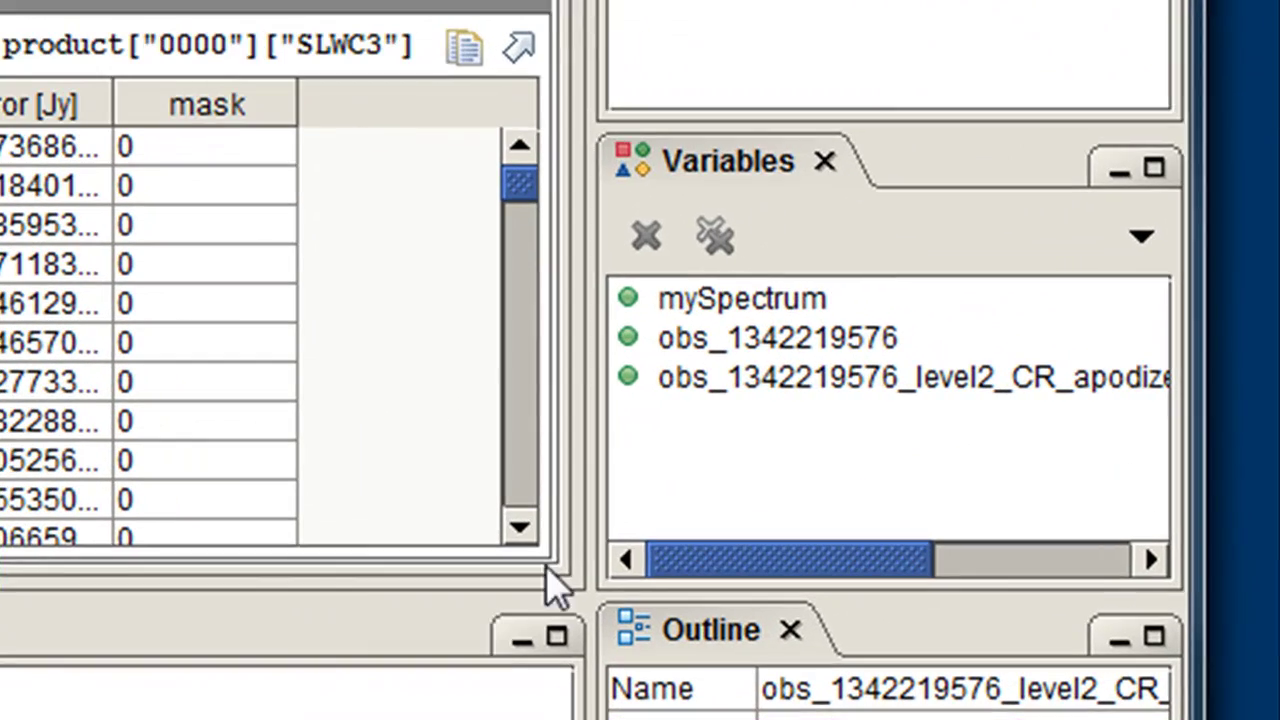
mouse_move(670, 560)
left_mouse_down()
mouse_move(862, 583)
mouse_move(640, 590)
left_mouse_up()
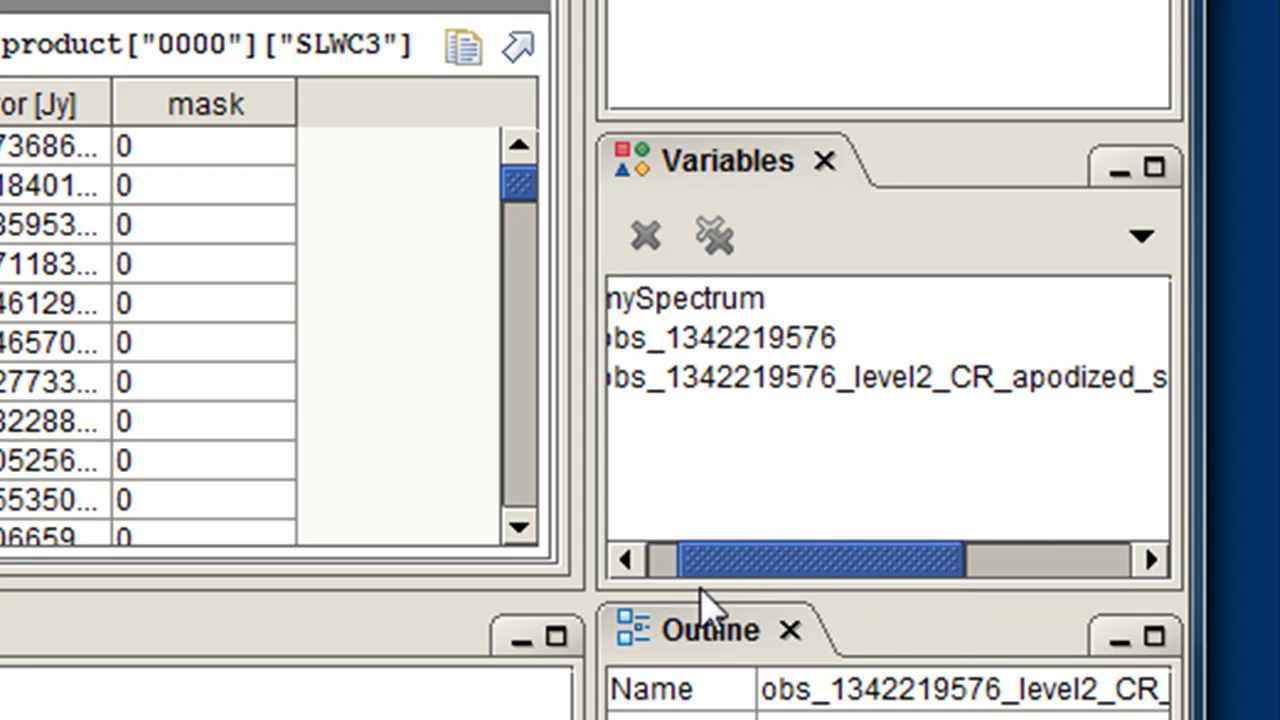
- Rename the new SLWC3 variable to easyName, then minimize HIPE
left_click(702, 384)
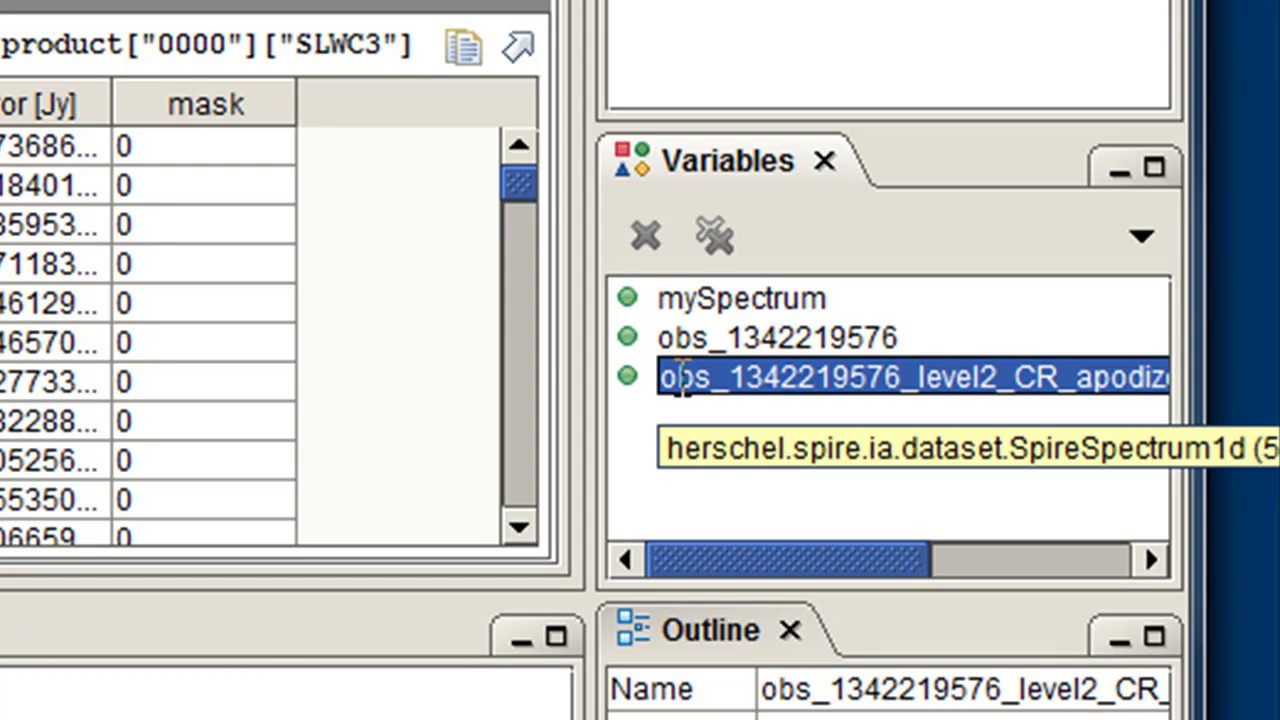
type("easyName")
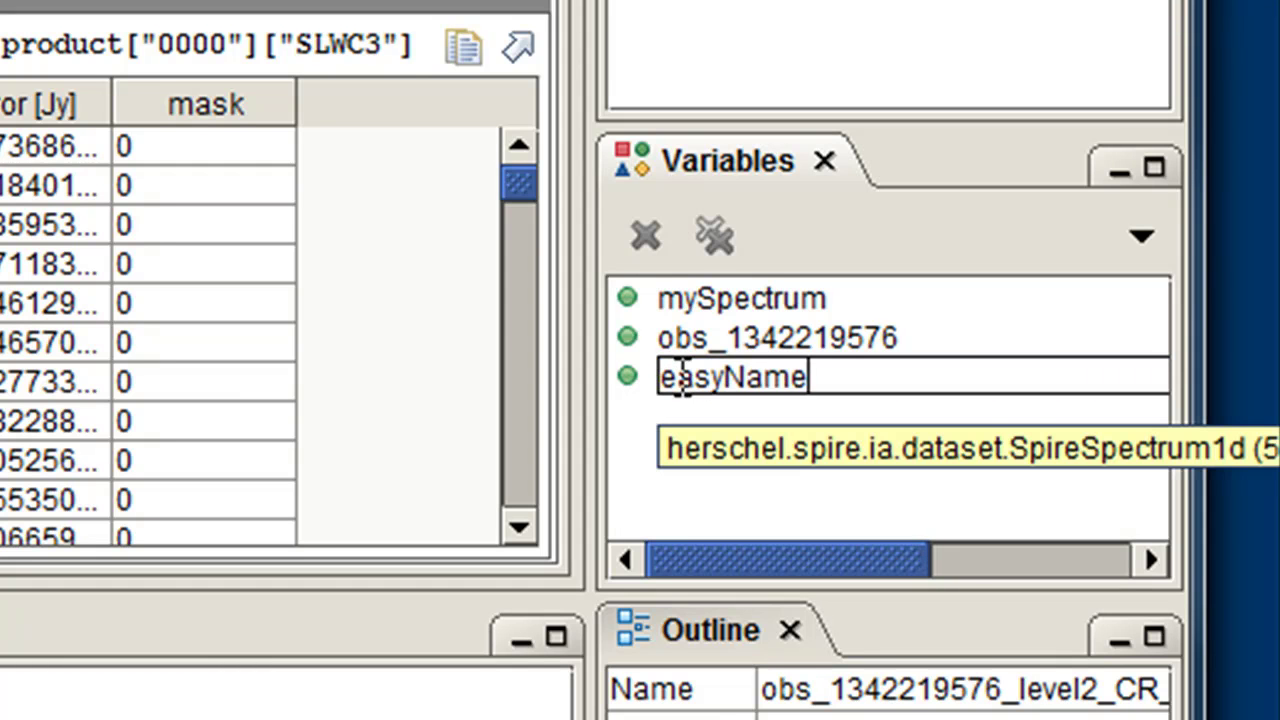
key("Return")
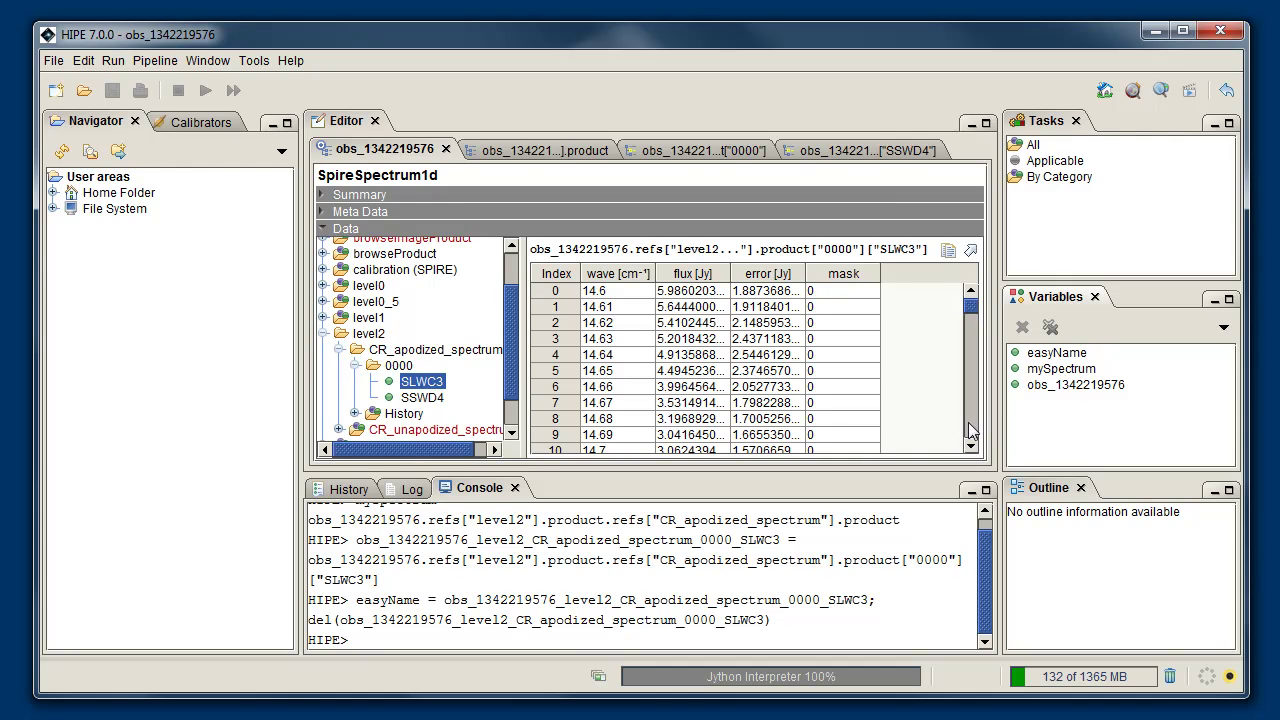
left_click(1155, 38)
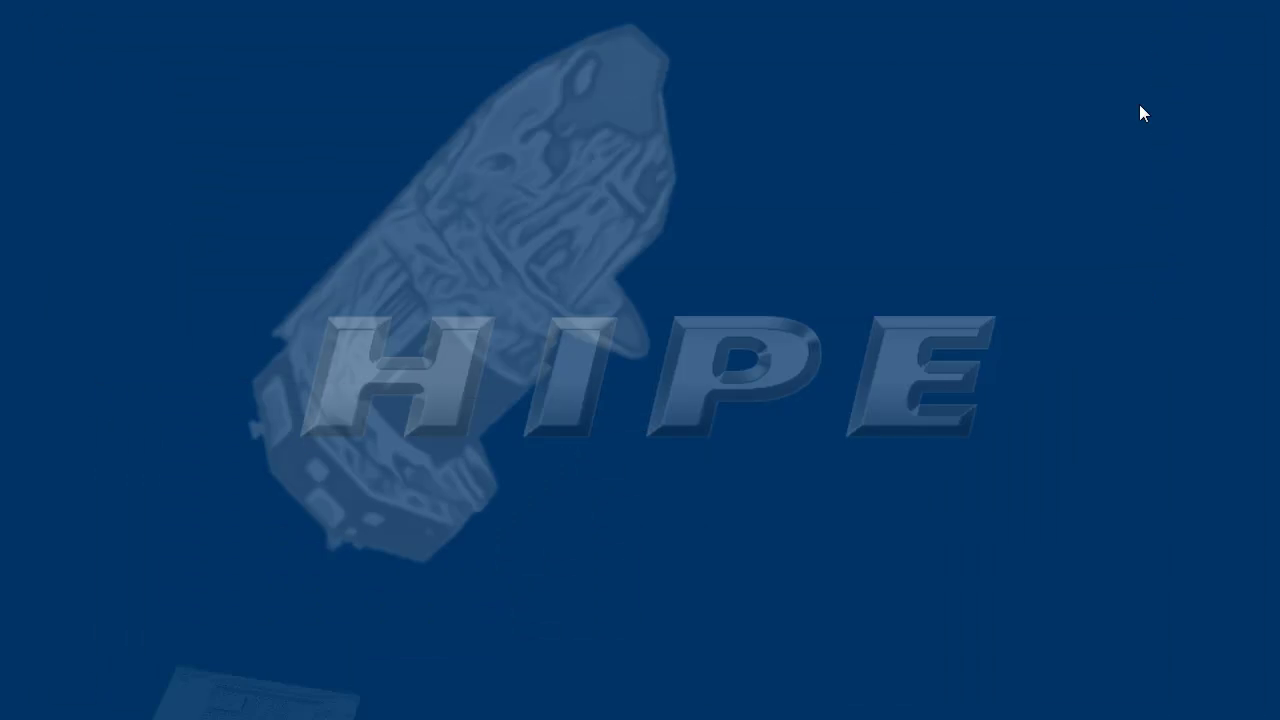